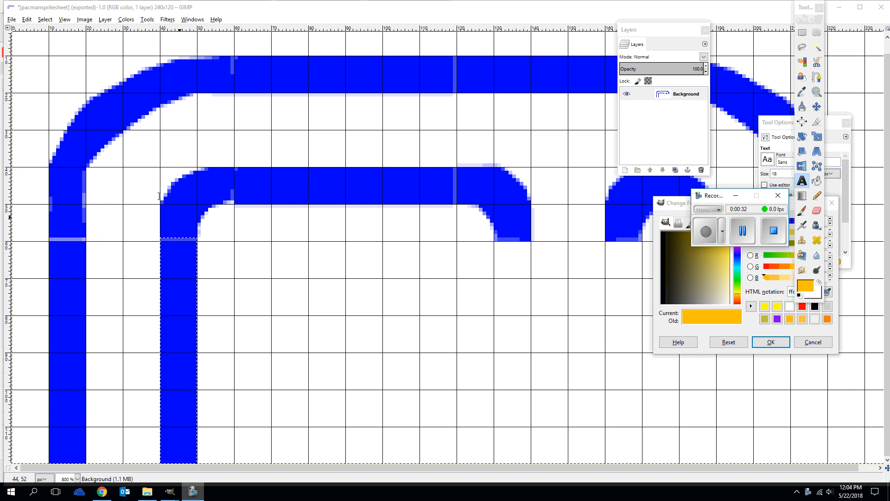
Create a new 60 × 60 pixel image and enlarge its window and view
click(11, 20)
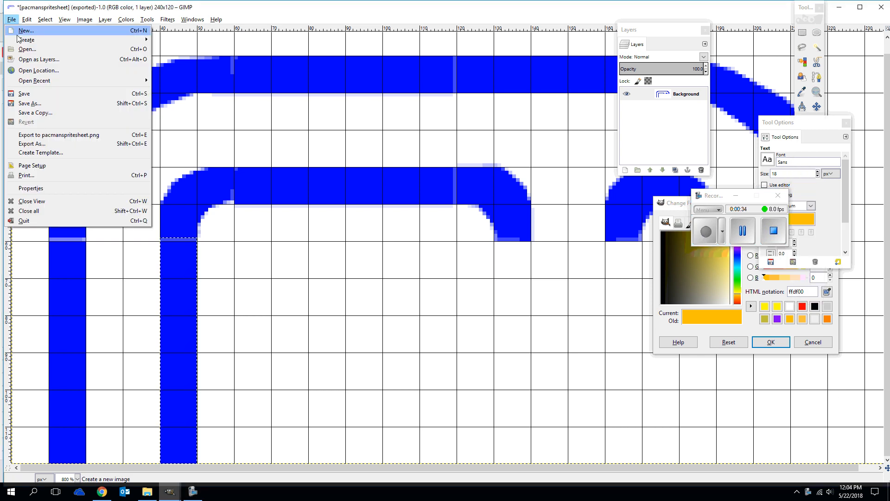
click(18, 29)
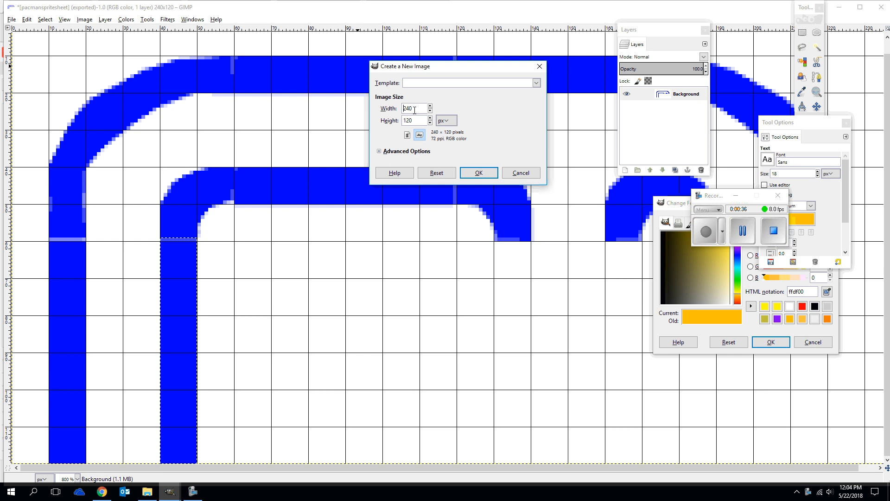
drag(413, 108, 385, 110)
text(60)
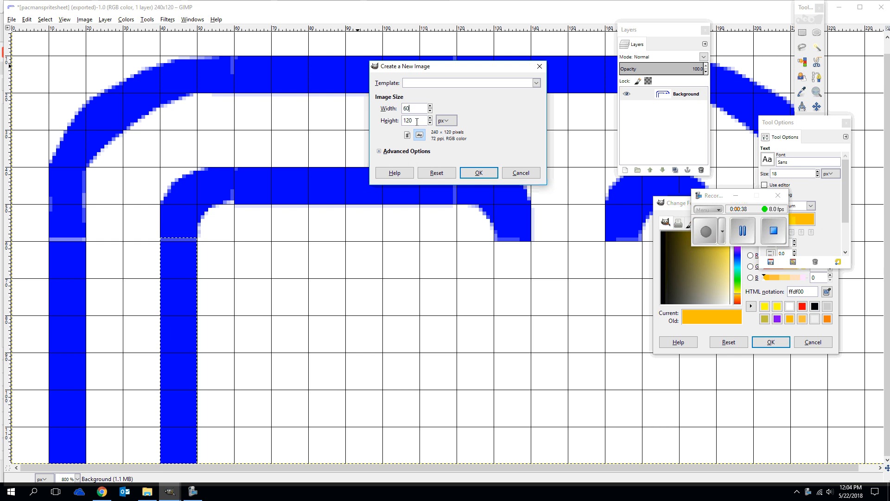
key(Tab)
text(60)
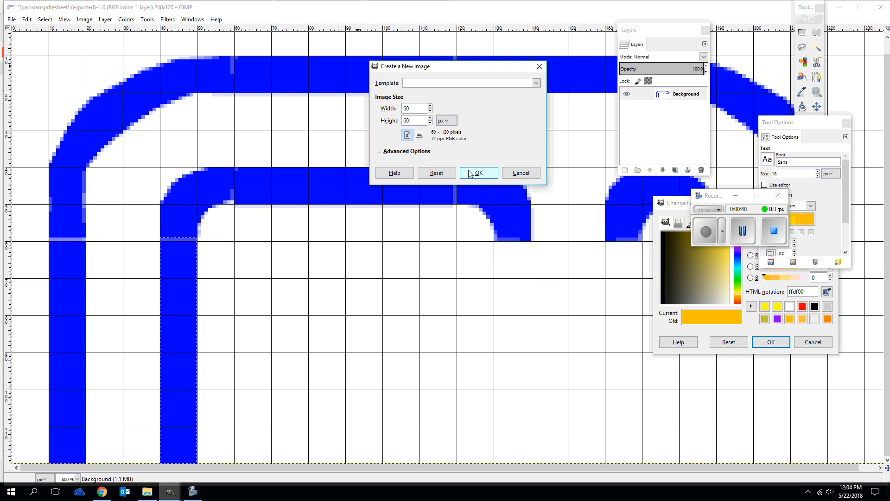
click(475, 172)
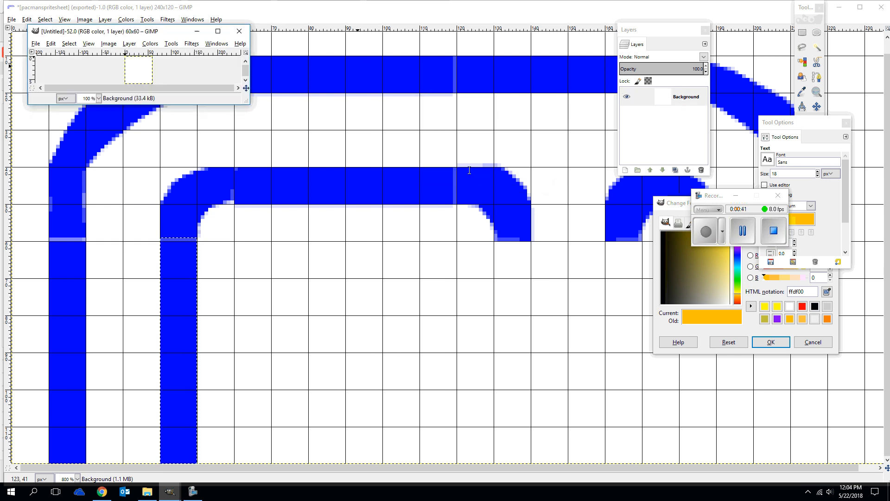
click(217, 31)
scroll(448, 228, up, 7)
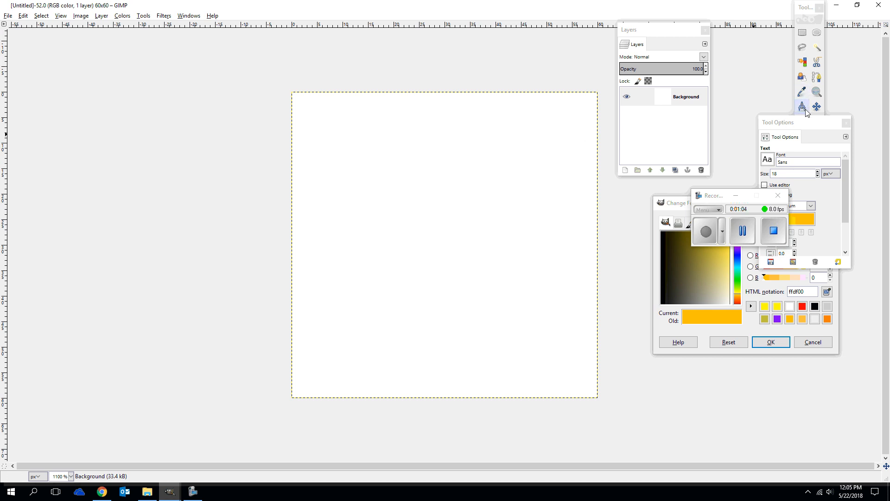
Fill the whole 60 × 60 canvas with black using Bucket Fill
drag(807, 122, 868, 169)
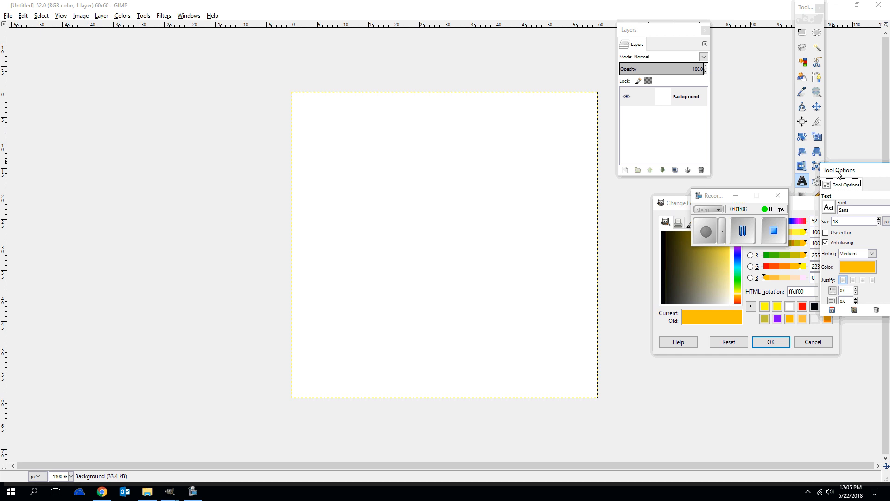
click(817, 182)
click(725, 322)
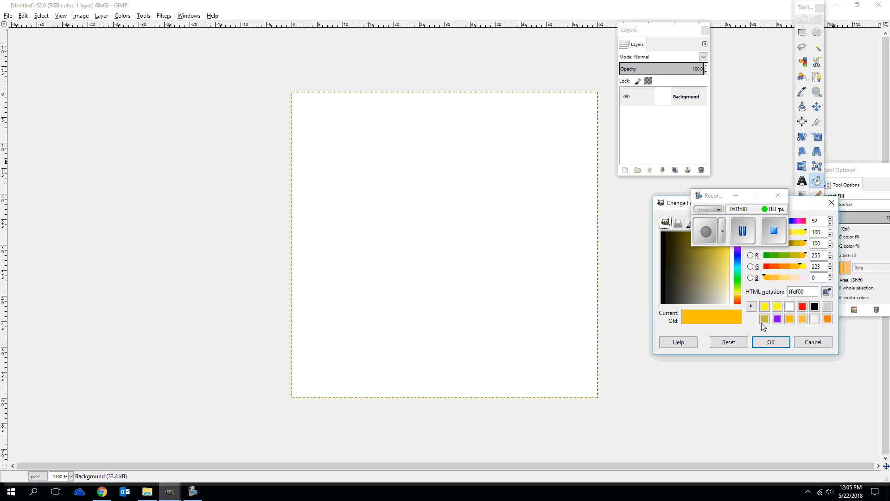
click(815, 306)
click(771, 341)
click(369, 246)
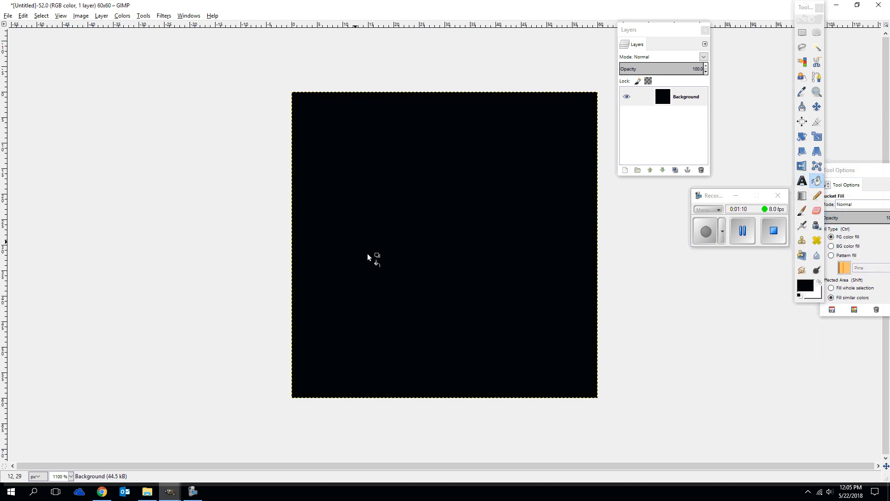
Widen the canvas to 120 pixels, keeping the height at 60 pixels and resizing all layers
click(104, 17)
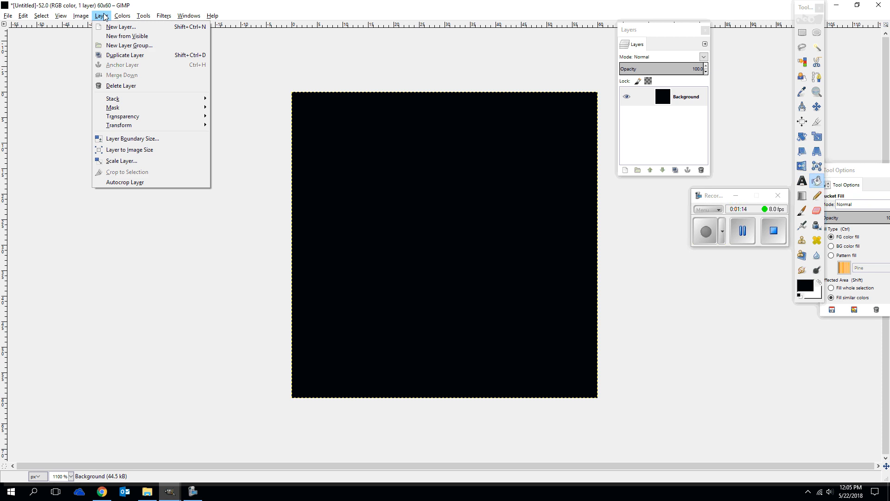
mouse_move(86, 19)
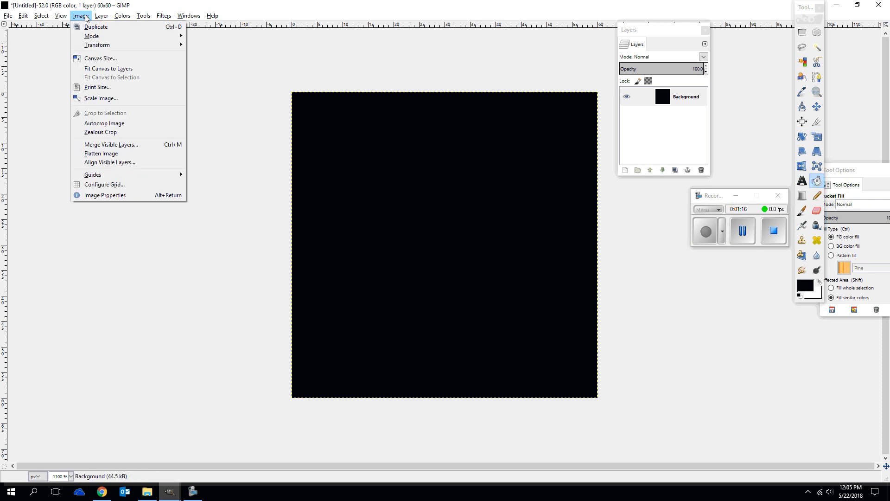
click(102, 58)
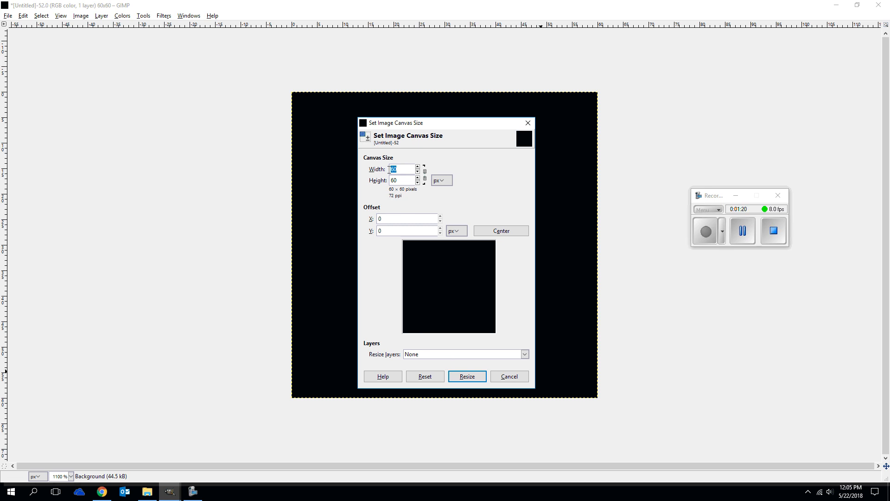
text(120)
click(429, 308)
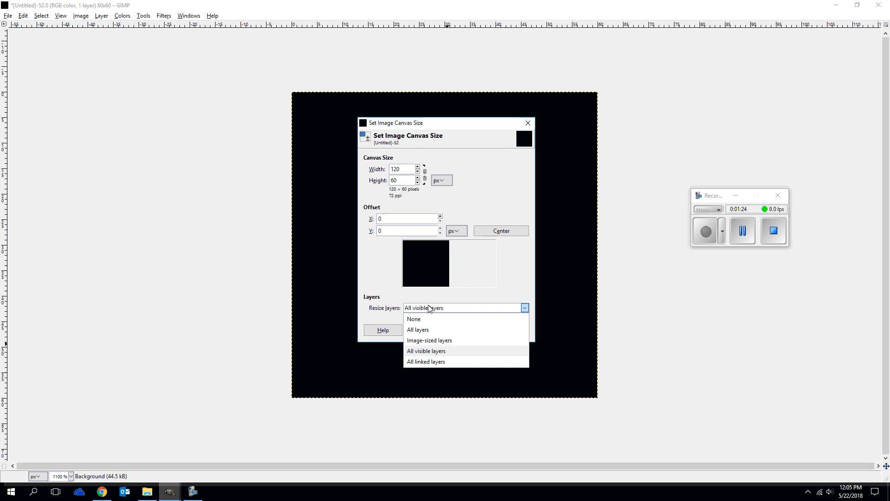
click(430, 330)
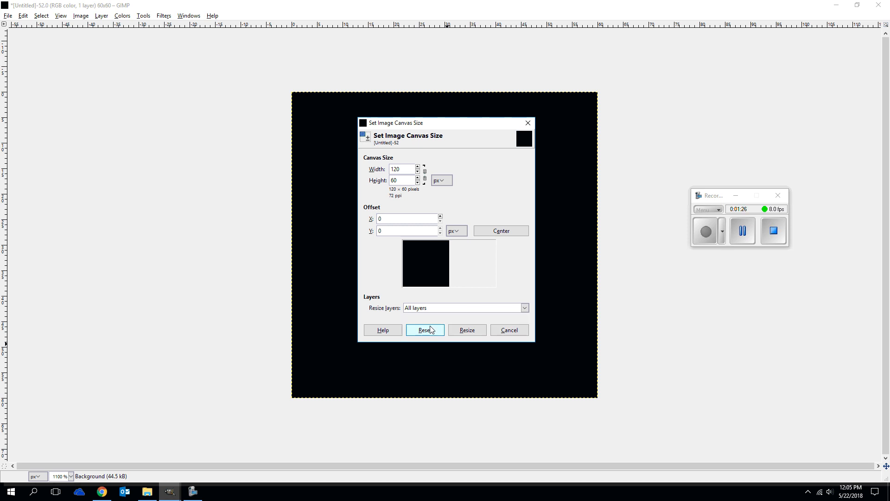
click(467, 329)
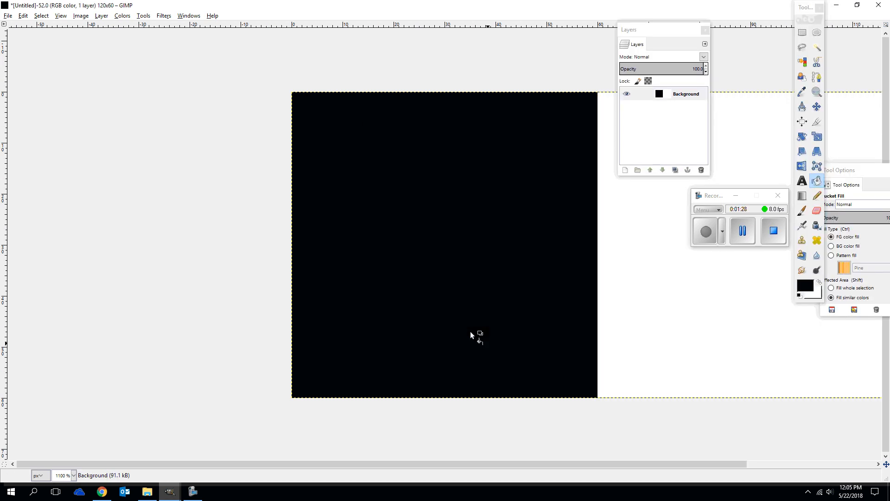
drag(497, 464, 560, 466)
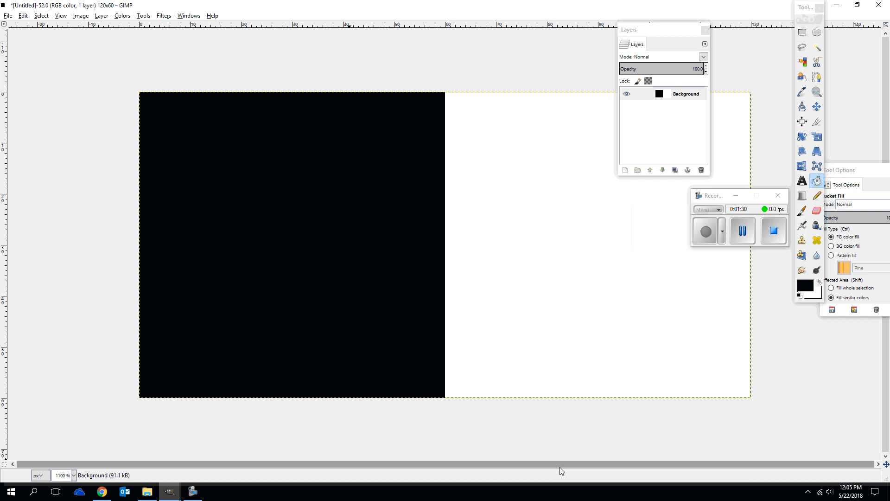
Show the image grid and set its spacing to 20 pixels in width and height
click(60, 17)
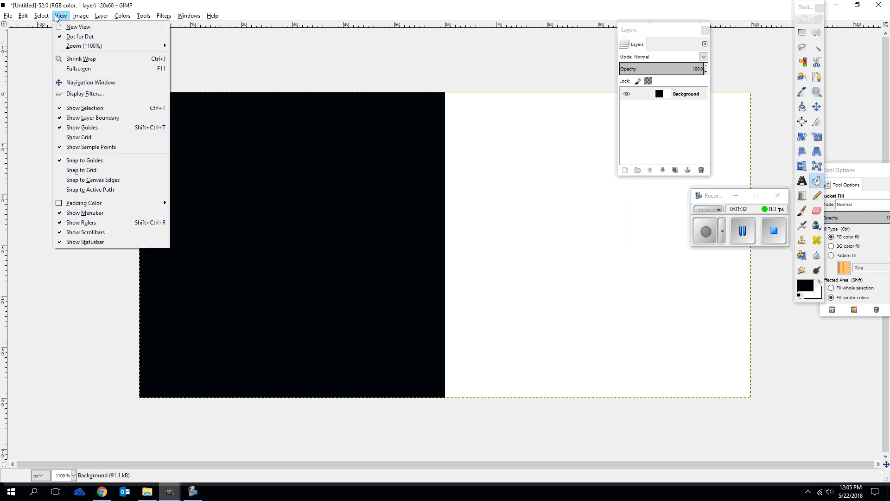
click(84, 137)
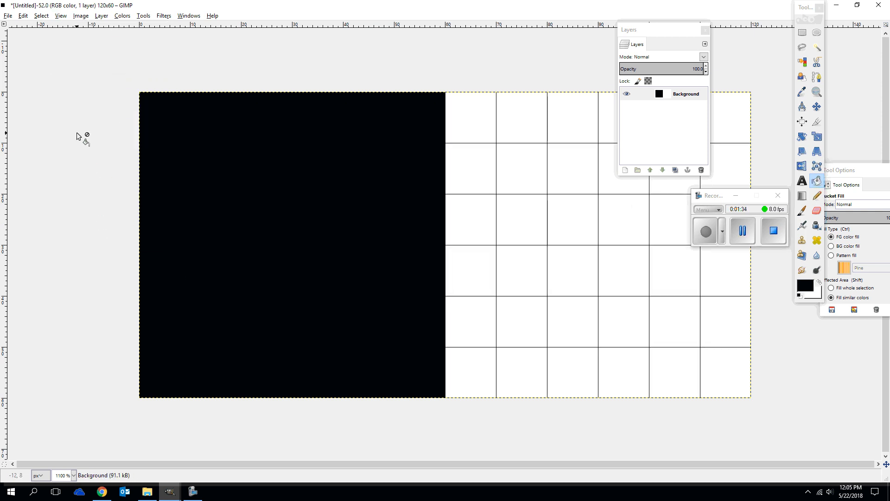
click(81, 16)
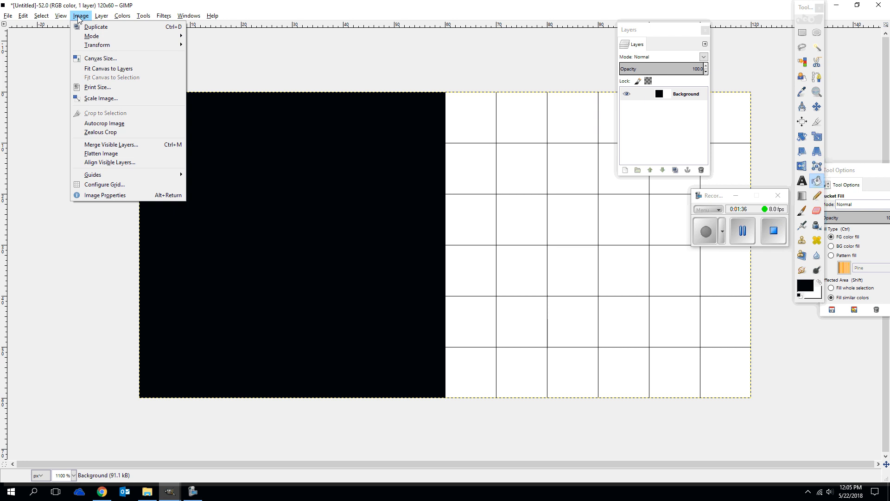
click(90, 185)
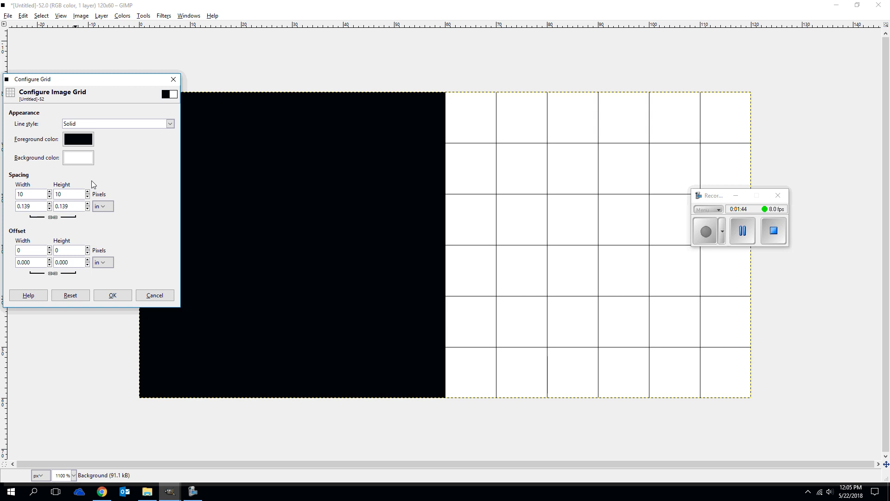
click(25, 194)
drag(23, 195, 8, 199)
text(20)
click(80, 196)
click(98, 299)
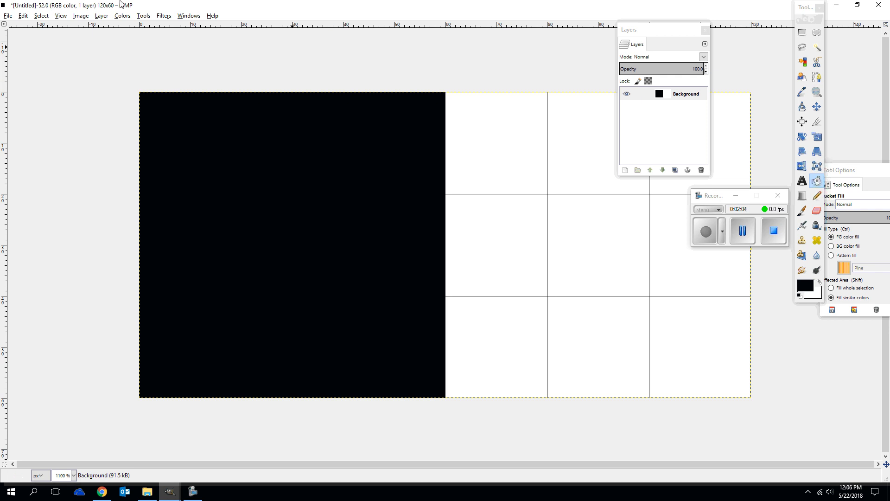
Move the Layers window off the canvas, choose the Pencil with the 1. Pixel brush and reduce the brush size
drag(652, 29, 887, 41)
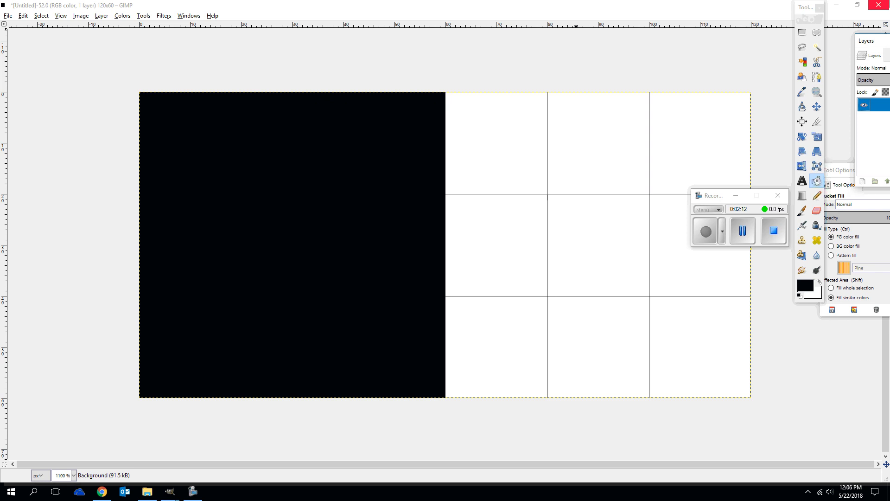
click(816, 196)
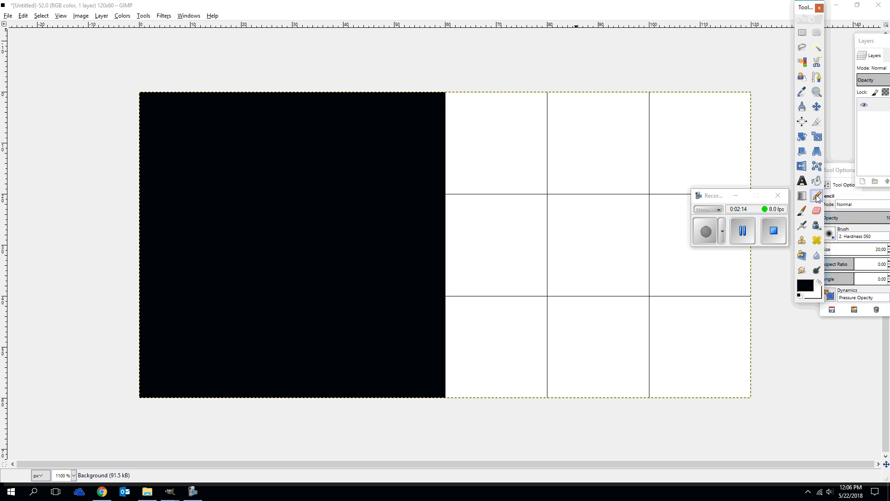
click(851, 195)
drag(852, 194, 790, 64)
click(767, 105)
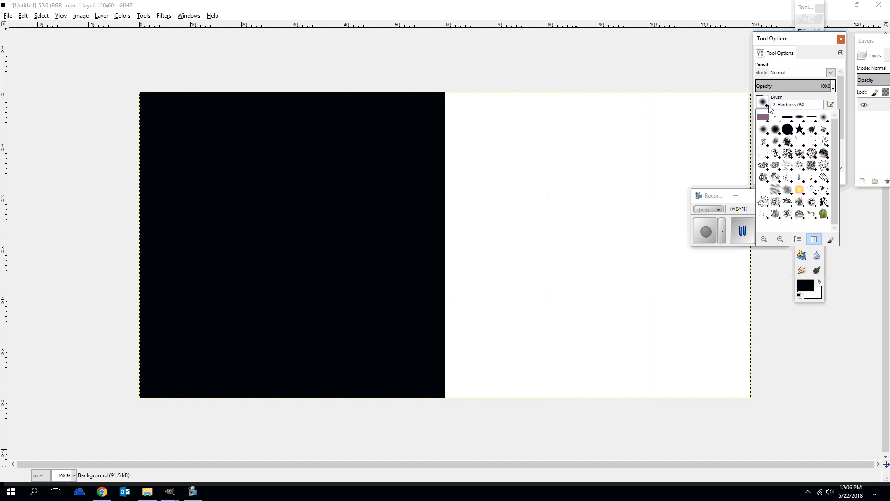
click(774, 117)
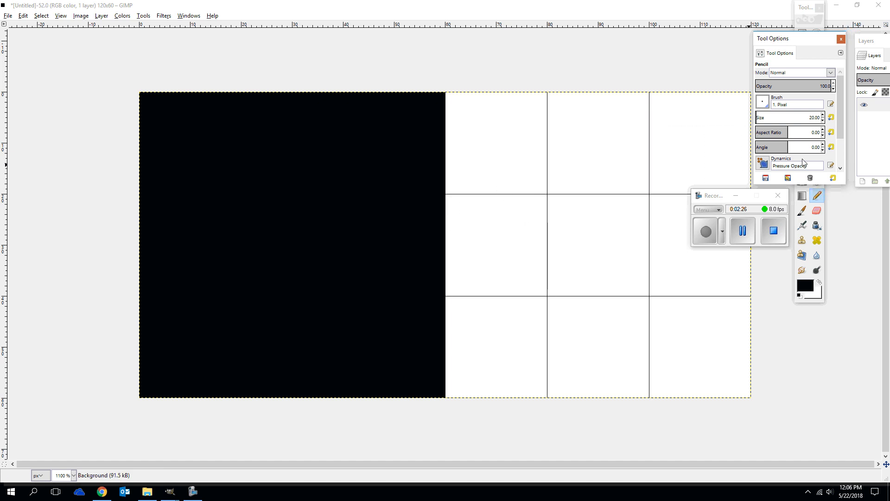
right_click(823, 120)
click(736, 197)
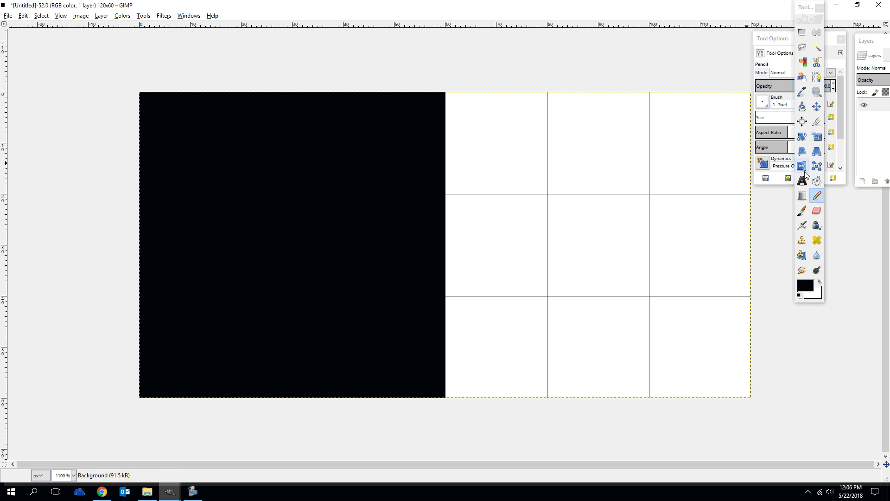
Change the foreground color to a bright blue, about 1010f6
click(805, 287)
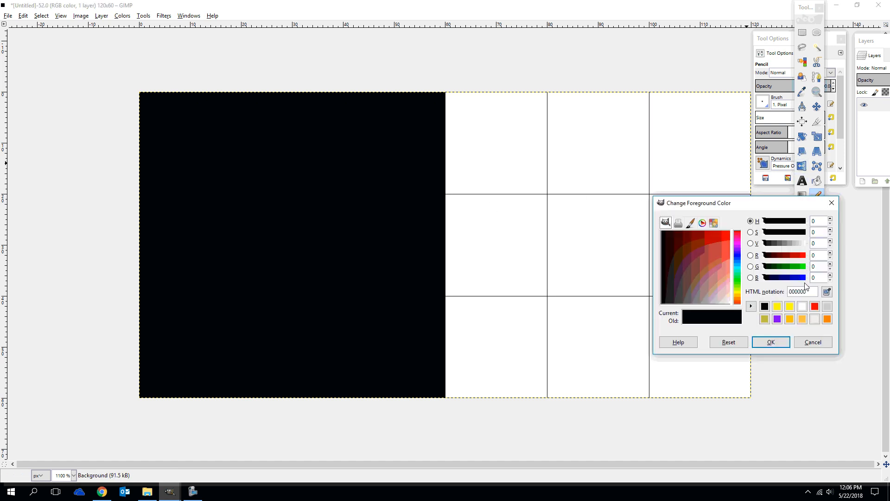
click(739, 255)
click(729, 232)
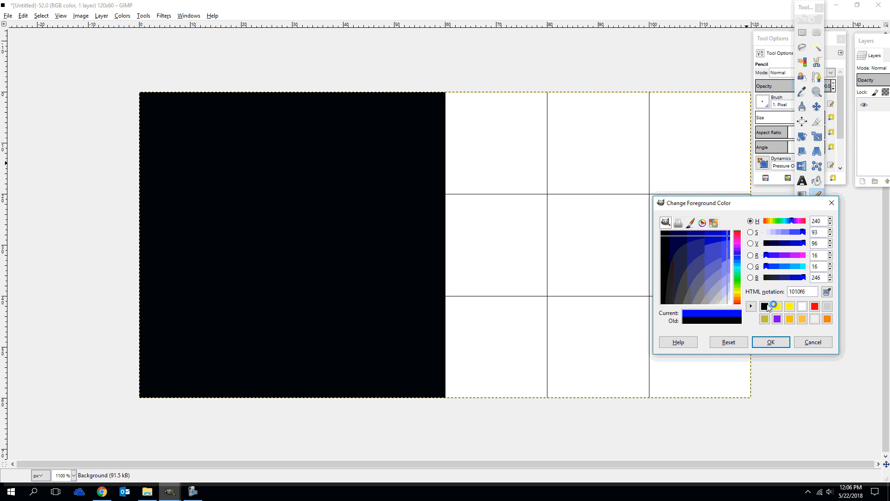
click(770, 341)
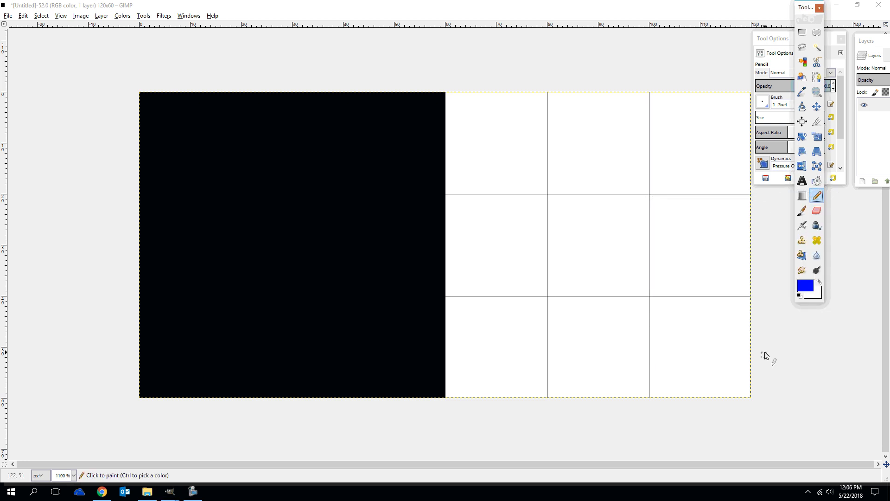
Draw a two-pixel-thick blue horizontal line over the upper grid line, across the white half from x 60 to 119
click(448, 191)
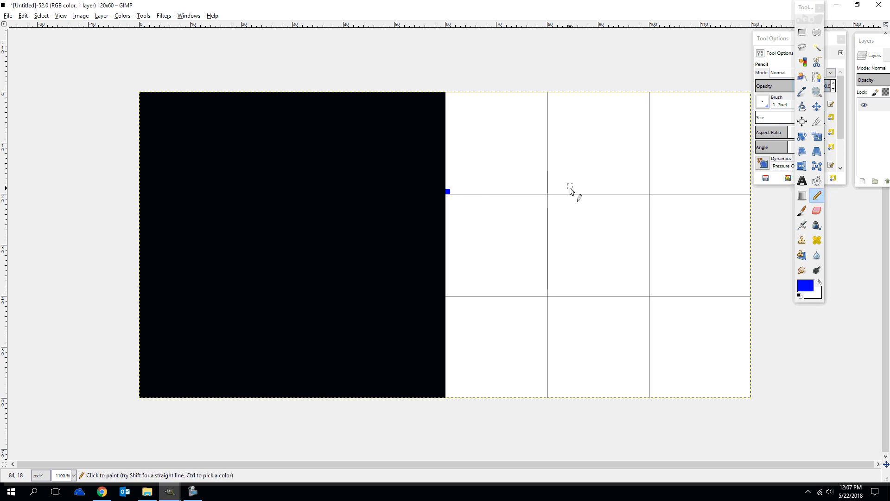
shift+click(749, 190)
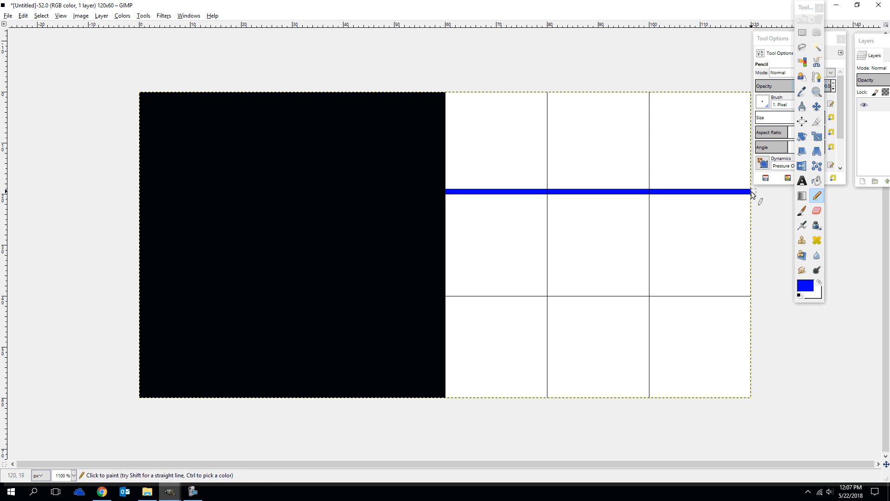
click(748, 197)
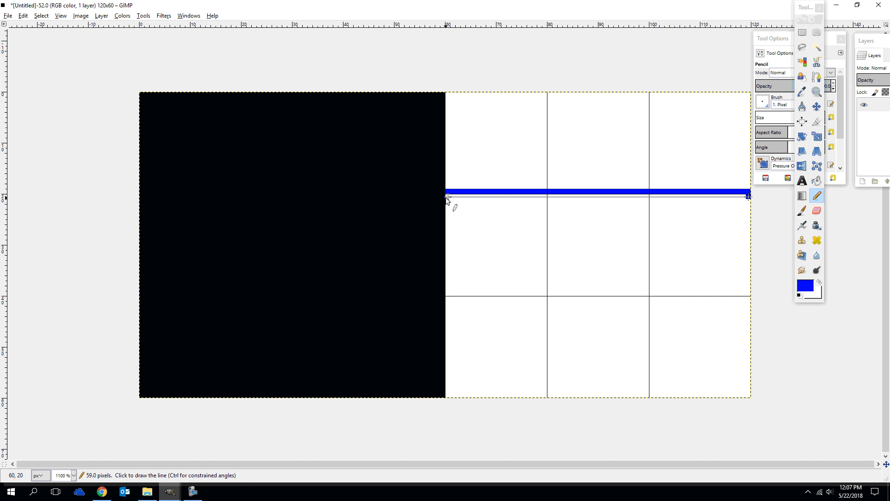
shift+click(447, 198)
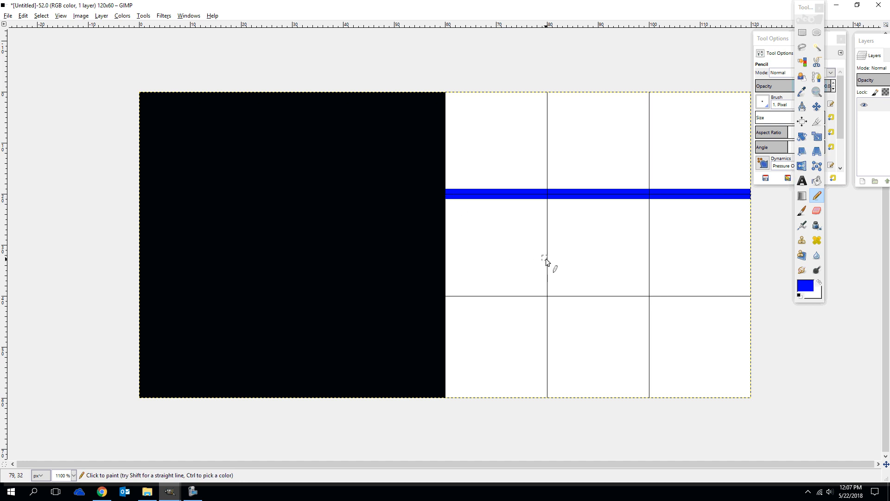
Draw a two-pixel-thick blue horizontal line over the lower grid line, across the white tile from x 60 to 119
click(447, 294)
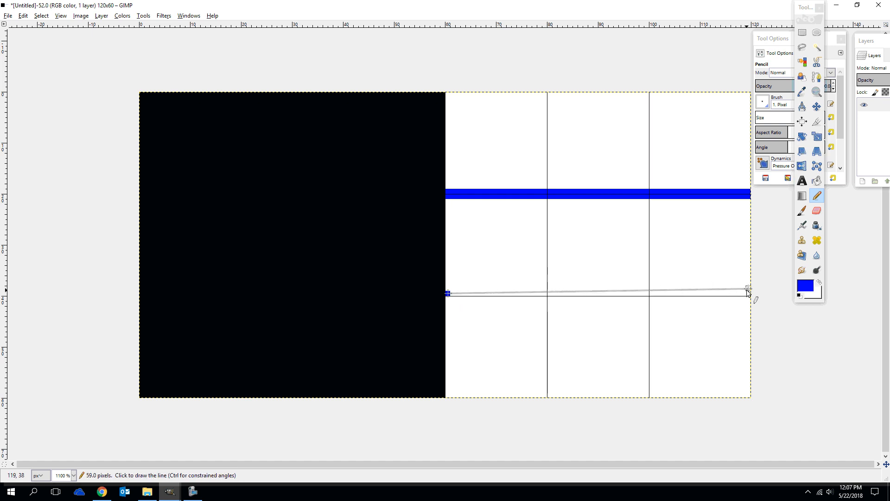
shift+click(748, 292)
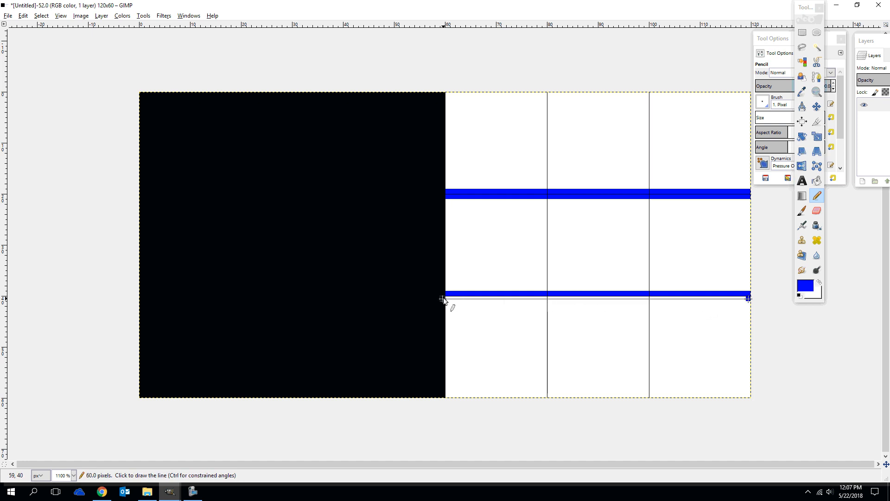
shift+click(448, 297)
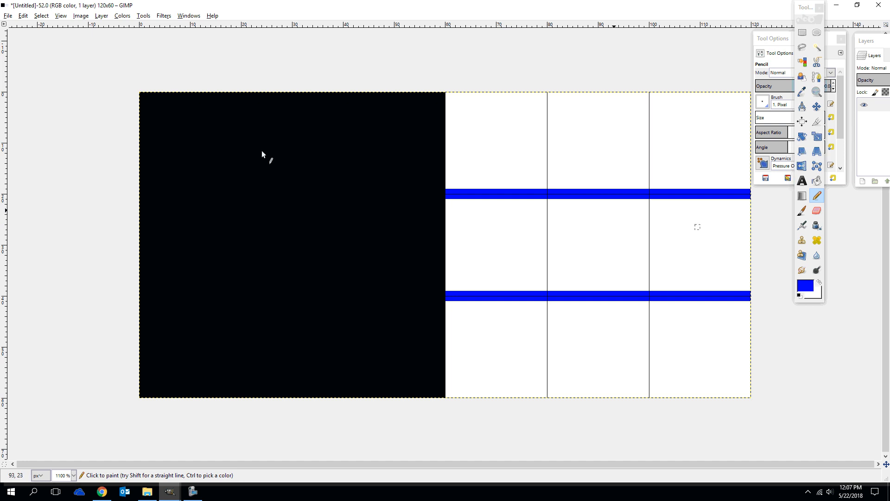
Widen the image canvas to 180 pixels, keeping the height at 60, and extend the layer with it
click(102, 15)
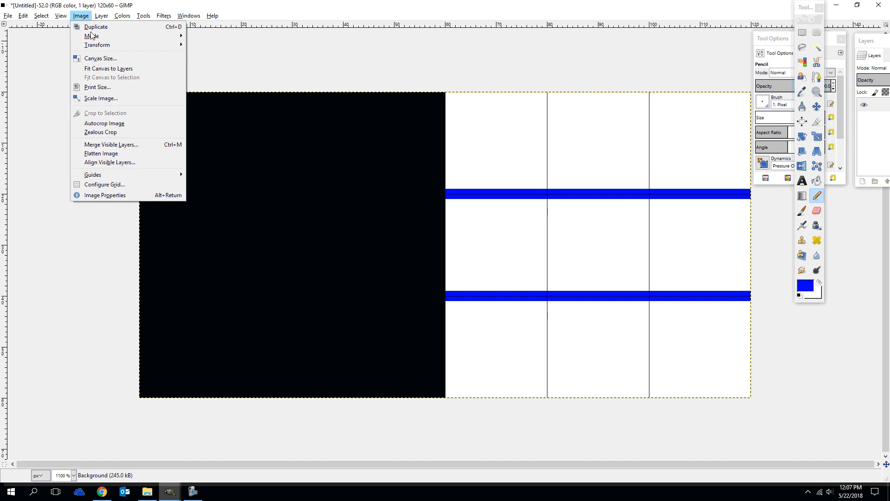
click(97, 58)
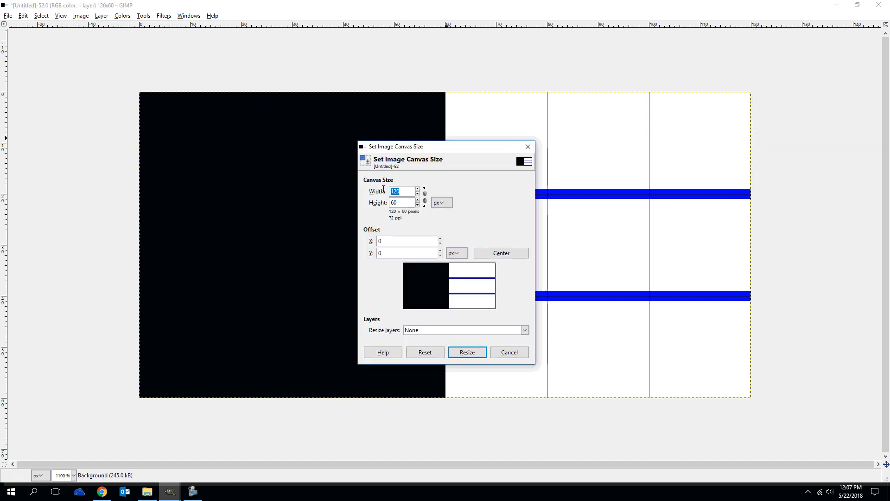
text(180)
click(435, 331)
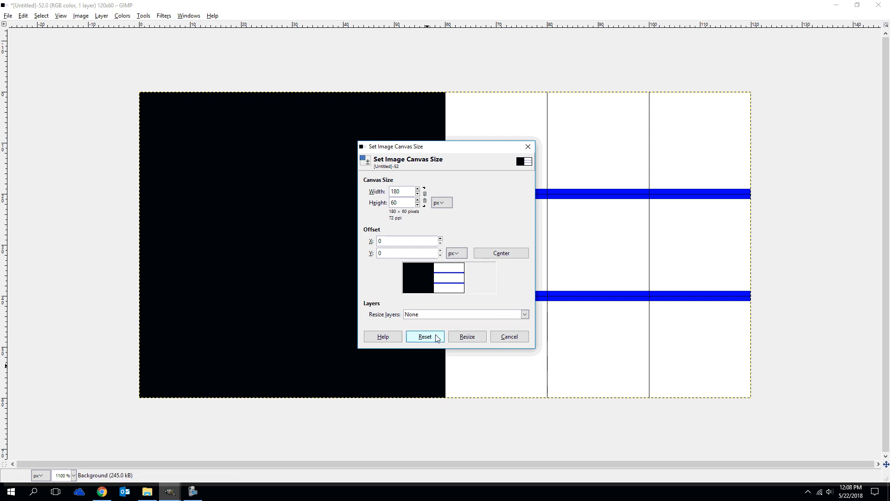
click(427, 317)
click(429, 330)
click(477, 340)
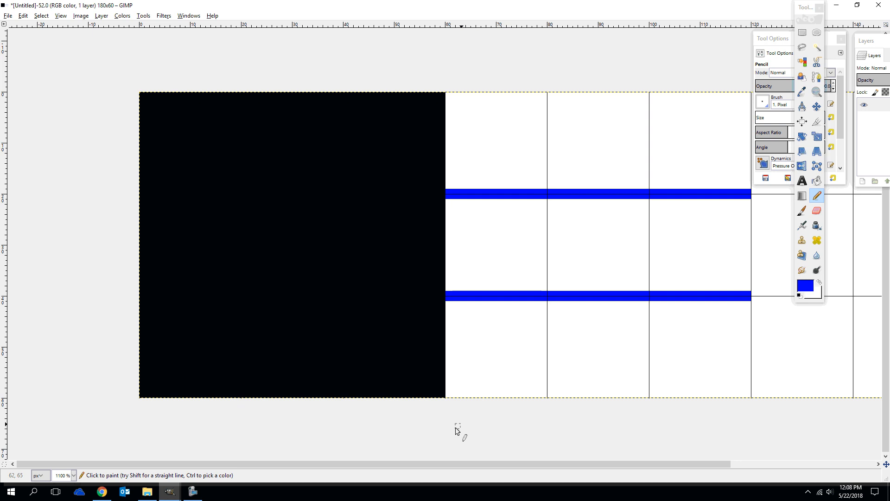
Try to pencil a freehand blue curve from the lower wall line's end to the third tile's bottom edge near x 140
drag(441, 466, 600, 476)
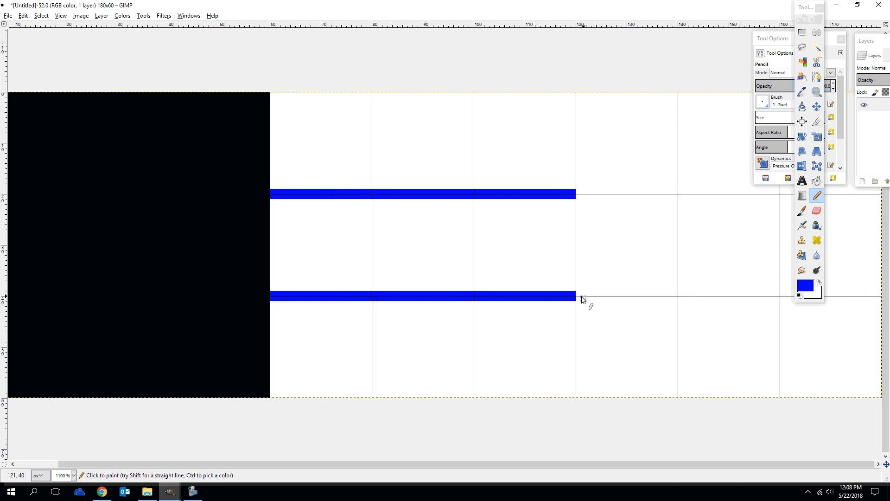
drag(579, 299, 594, 304)
click(601, 300)
mouse_move(604, 300)
mouse_down()
mouse_move(644, 339)
mouse_move(676, 397)
mouse_move(676, 377)
mouse_move(627, 311)
mouse_move(602, 296)
mouse_move(578, 306)
mouse_move(599, 306)
mouse_up()
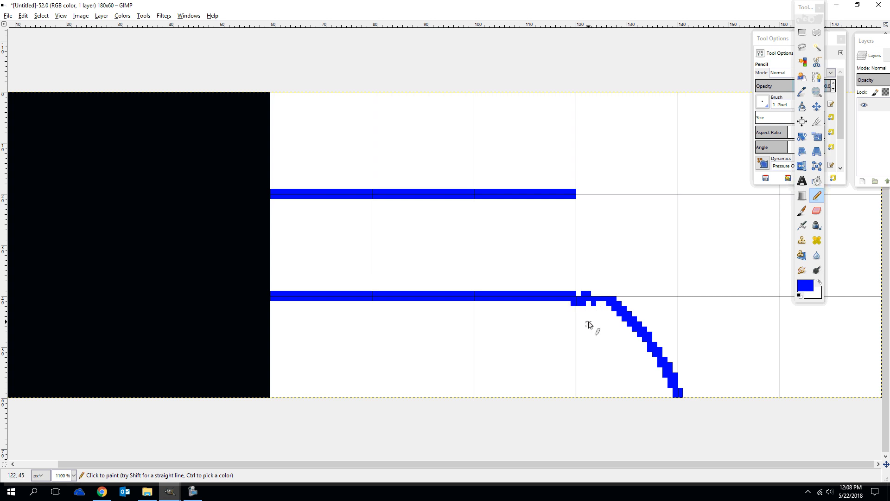
Undo the freehand pencil strokes in the third tile
key(ctrl+z)
key(ctrl+z)
key(ctrl+z)
key(ctrl+z)
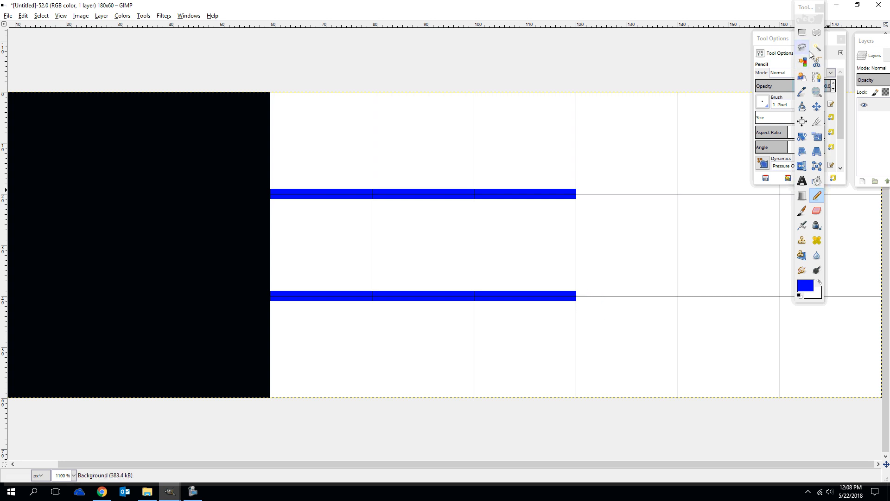
Try to draw a curved path from the lower wall line's end to the bottom edge at x 140, and undo it
click(818, 78)
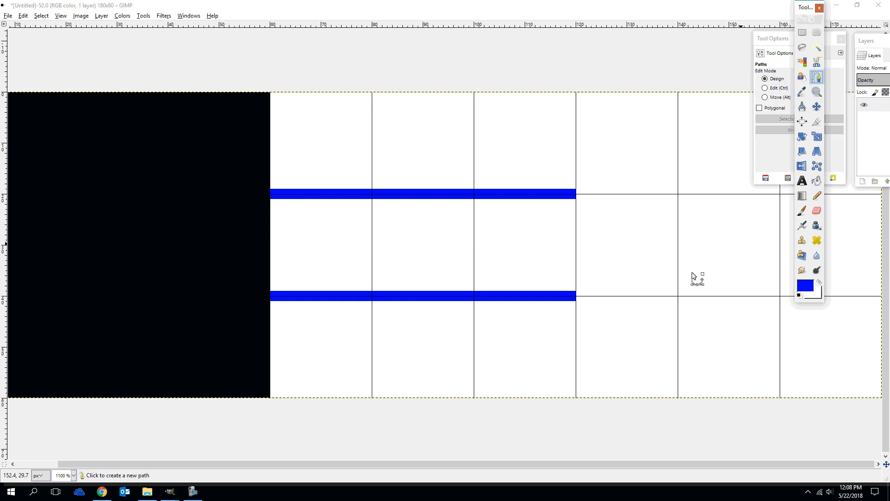
click(578, 298)
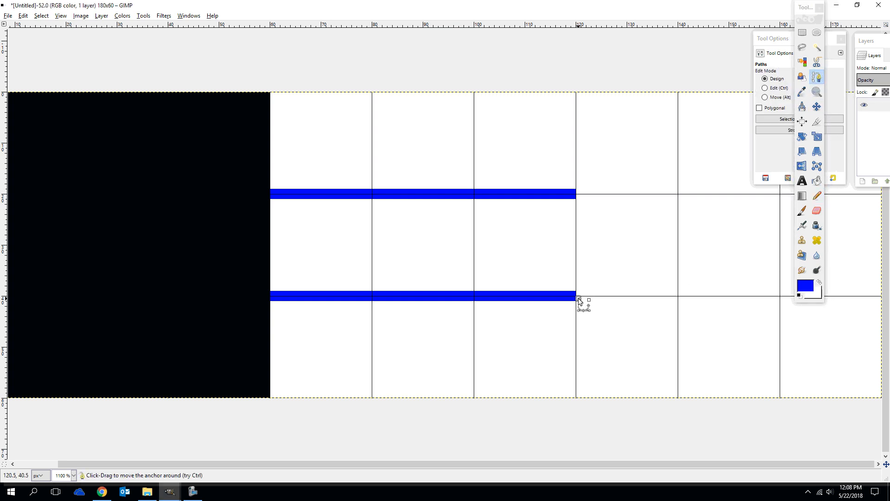
click(678, 397)
mouse_move(617, 334)
mouse_down()
mouse_move(647, 324)
mouse_move(657, 333)
mouse_move(661, 325)
mouse_move(576, 342)
mouse_move(616, 343)
mouse_up()
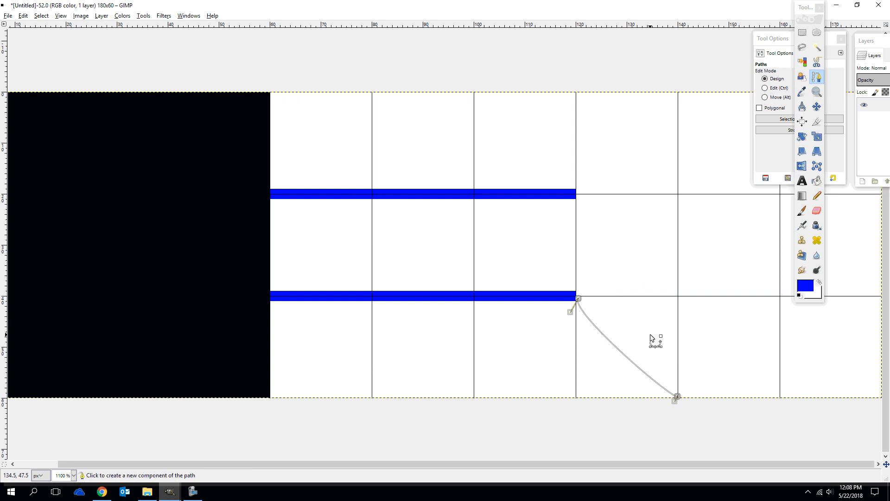
key(ctrl+z)
key(ctrl+z)
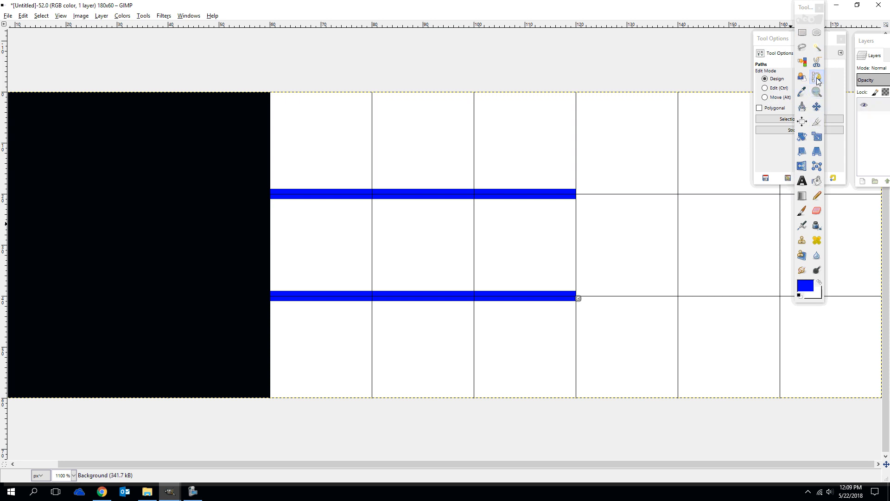
With Free Select, trace the small corner curve's inner edge from the lower wall line's end to the bottom edge near x 140
click(802, 47)
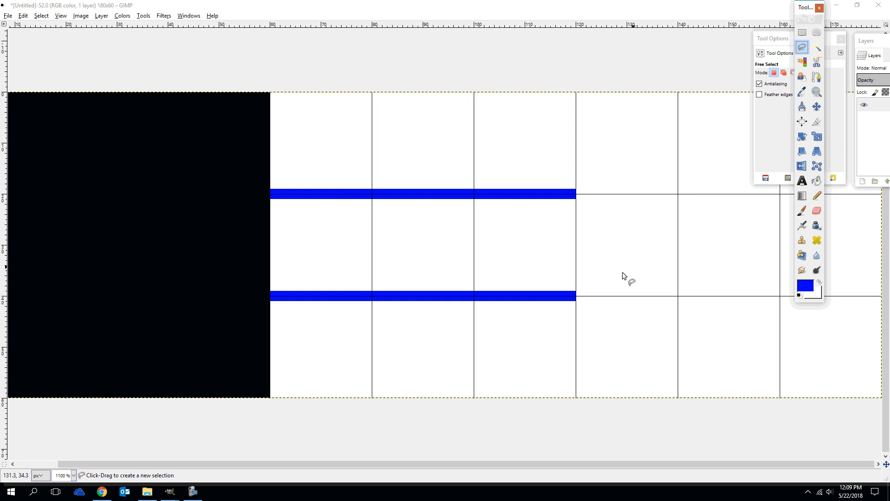
click(577, 300)
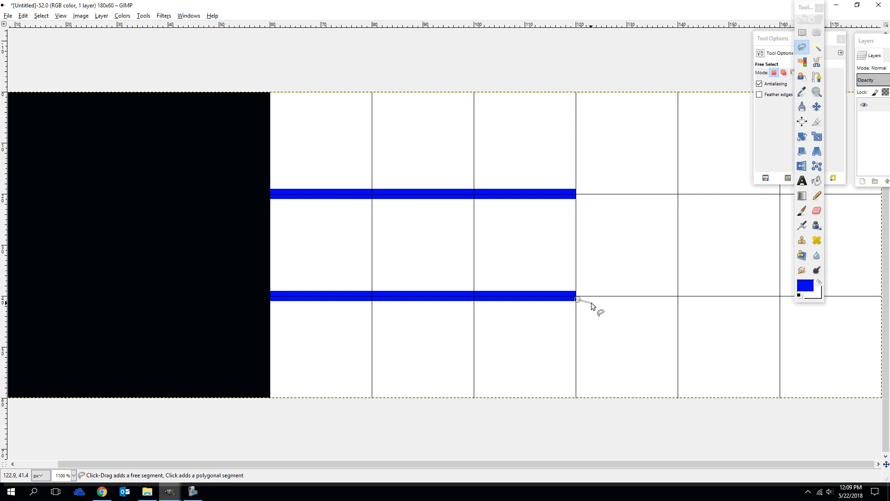
drag(596, 307, 623, 319)
click(641, 332)
click(653, 346)
click(659, 352)
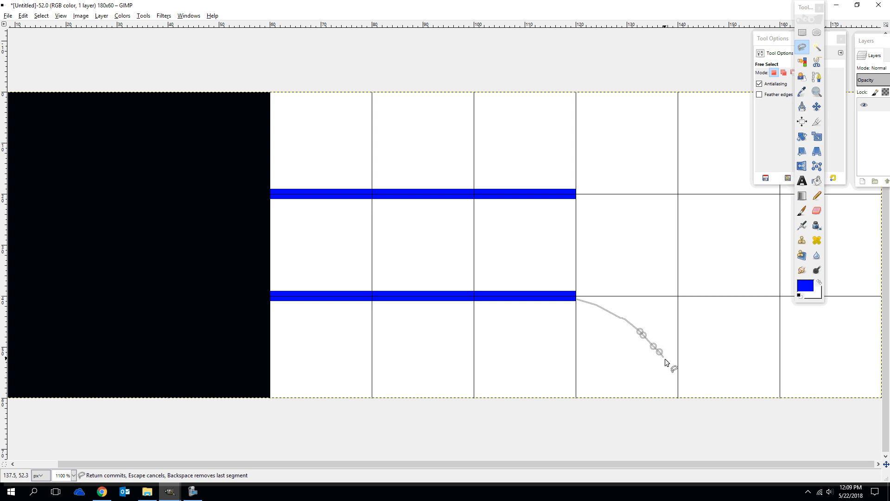
click(665, 359)
click(670, 367)
click(671, 371)
click(674, 376)
click(675, 397)
Close the selection along the small curve's outer edge back to the lower wall line and bucket-fill the band with blue
click(683, 397)
mouse_move(670, 345)
mouse_down()
mouse_move(620, 298)
mouse_move(592, 292)
mouse_up()
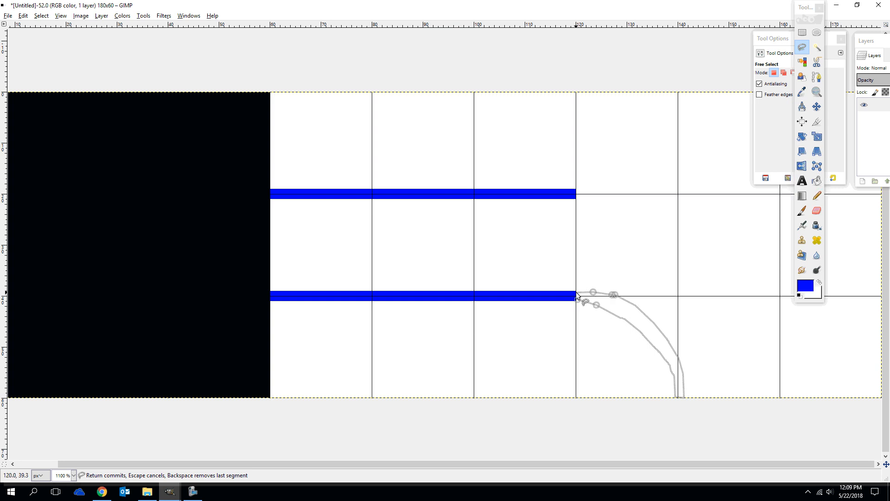
click(576, 292)
click(577, 299)
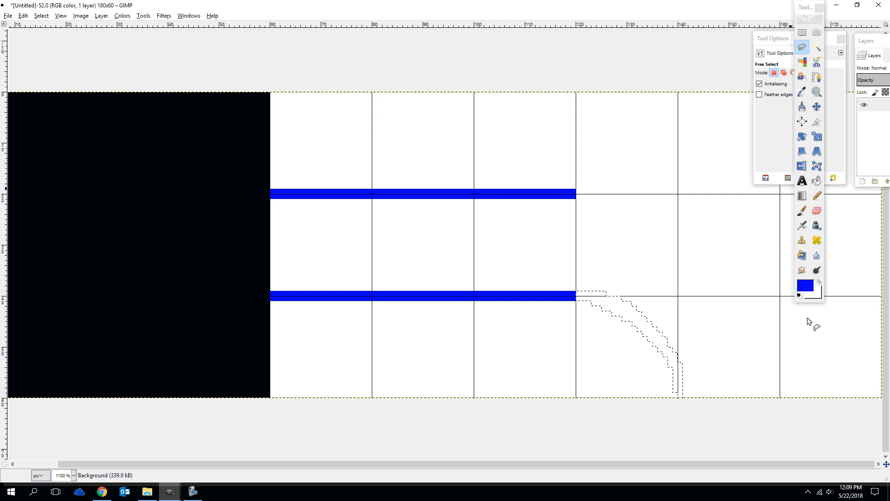
click(817, 181)
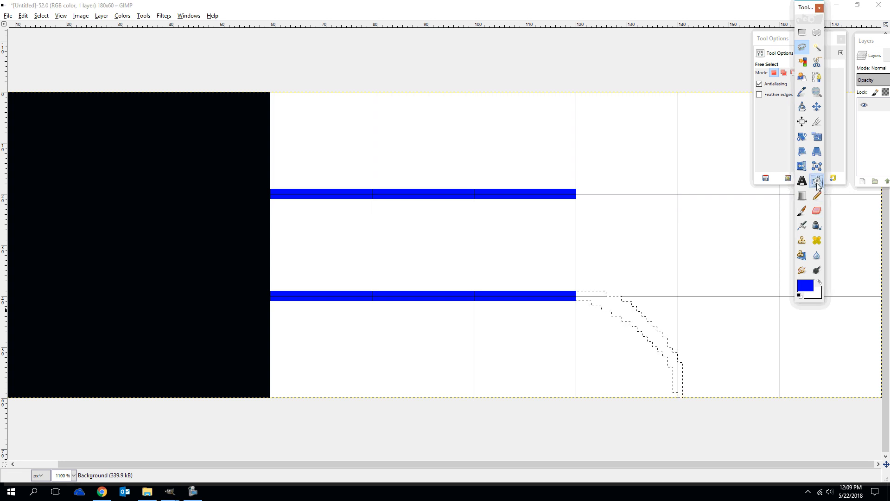
click(637, 319)
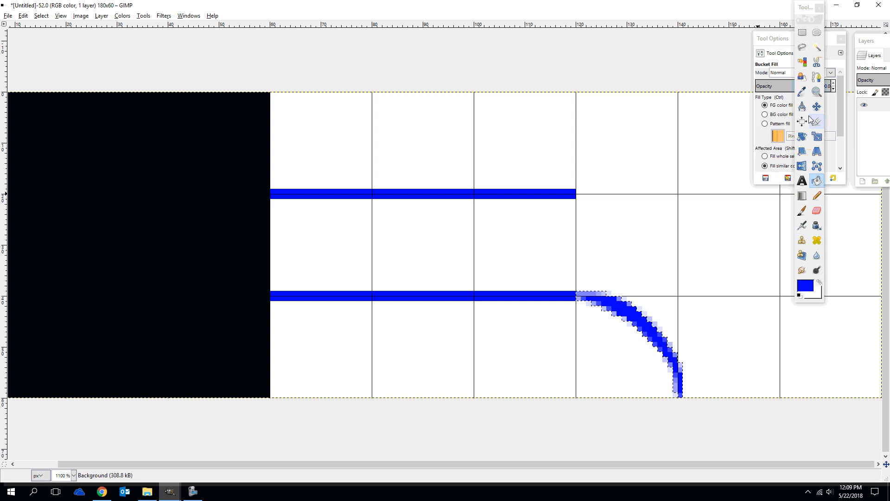
Outline a larger curved band with Free Select from the upper wall line's end to the bottom edge near x 160
click(802, 48)
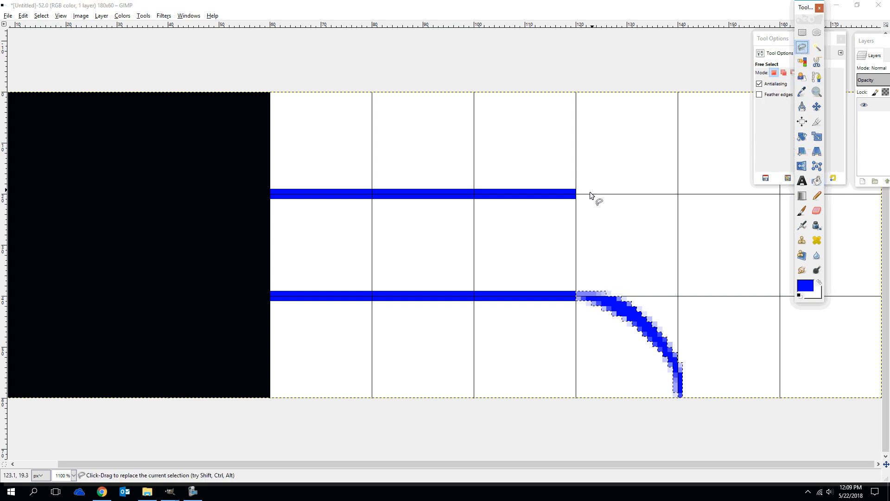
click(577, 199)
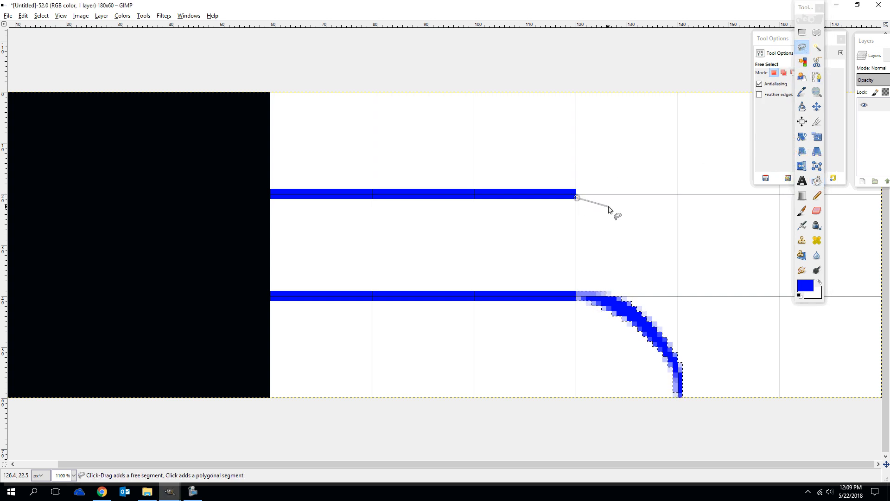
mouse_move(611, 205)
mouse_down()
mouse_move(677, 234)
mouse_move(720, 272)
mouse_move(763, 324)
mouse_move(774, 397)
mouse_move(787, 368)
mouse_move(786, 317)
mouse_up()
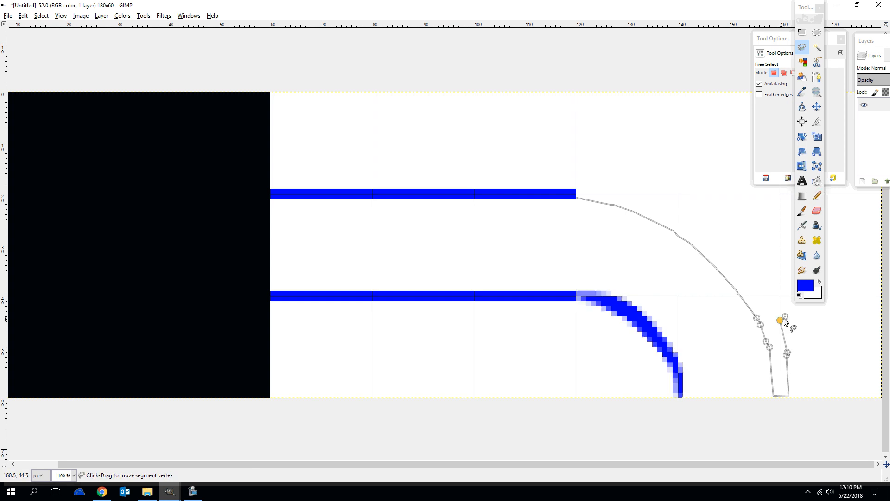
click(761, 290)
click(747, 275)
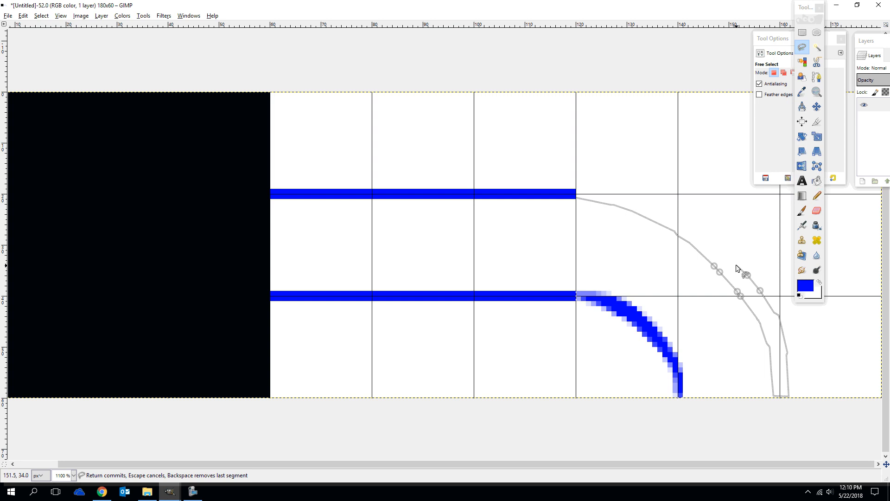
click(727, 255)
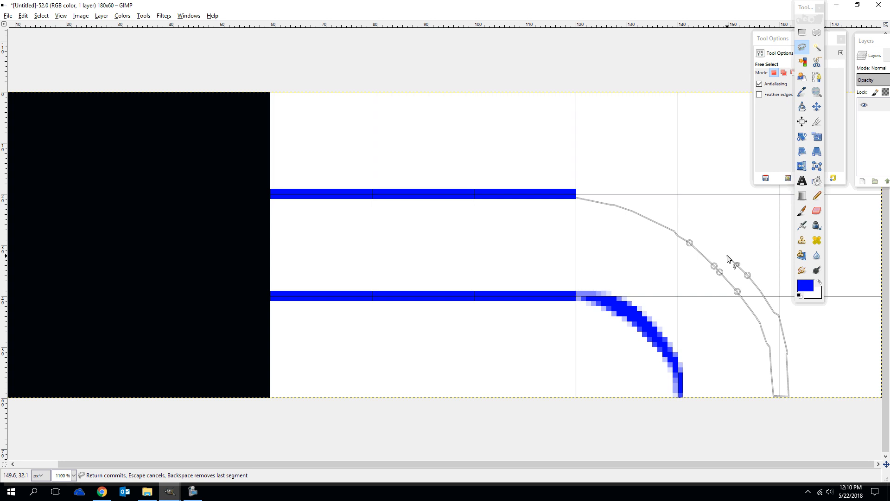
click(692, 226)
click(662, 208)
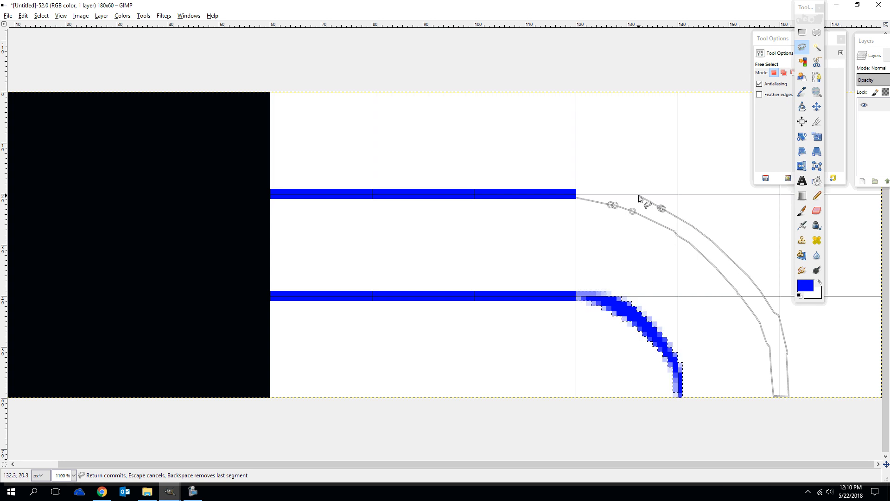
click(610, 188)
click(577, 197)
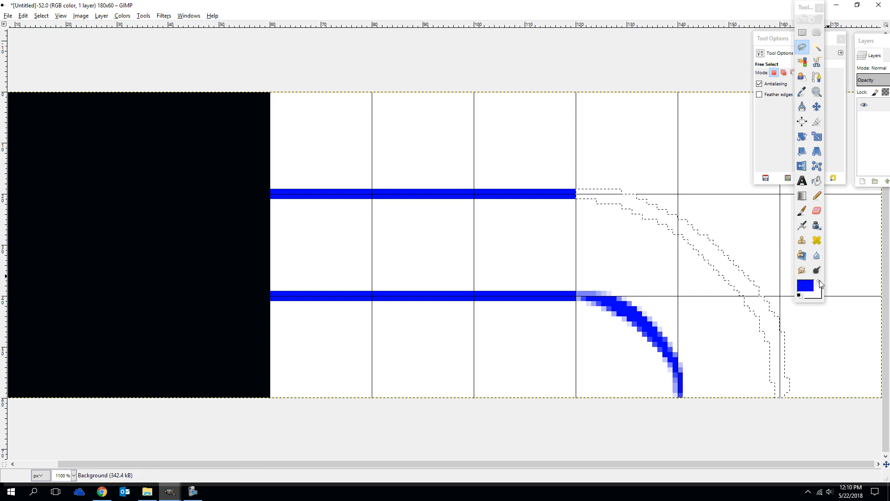
Bucket-fill the larger curved band with the blue foreground color
click(819, 293)
click(774, 341)
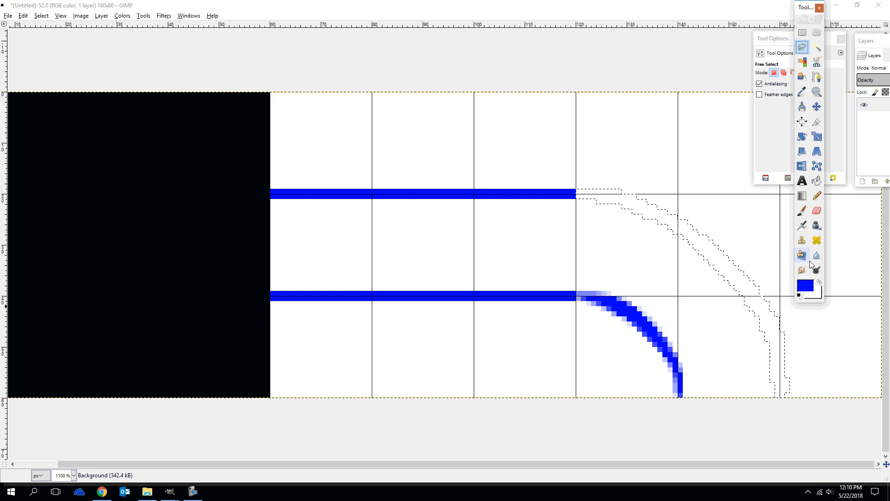
click(816, 180)
click(742, 280)
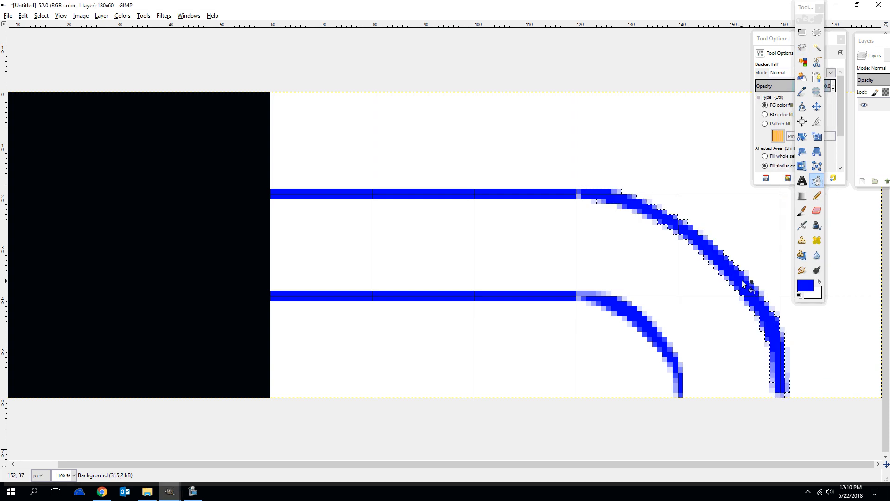
Change the foreground color to black (000000) and choose the Rectangle Select tool
ctrl+scroll(621, 305, down, 5)
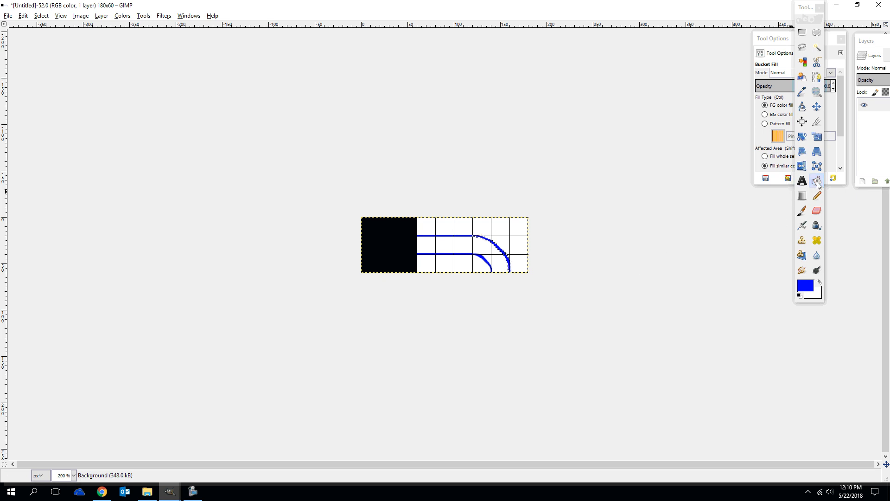
click(817, 181)
click(809, 288)
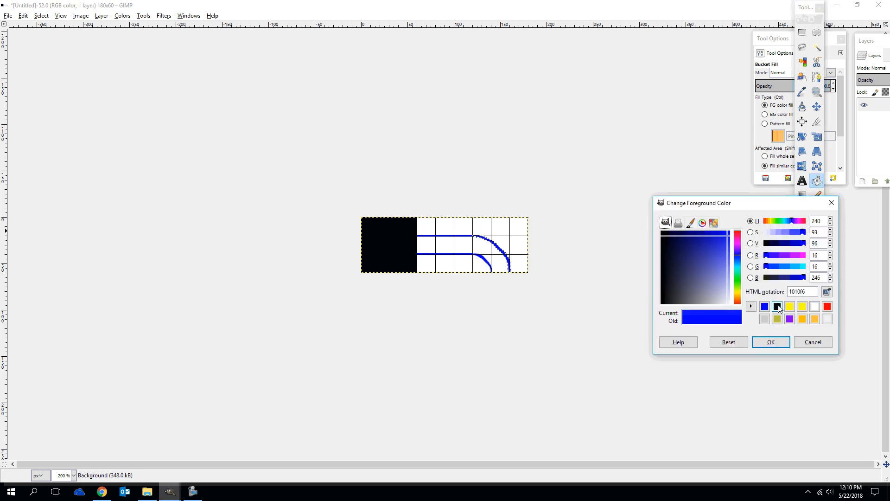
click(777, 306)
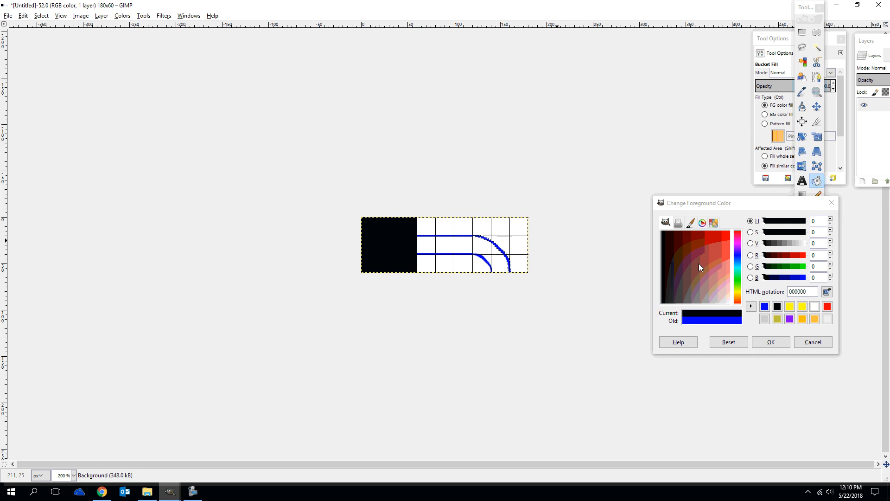
click(771, 341)
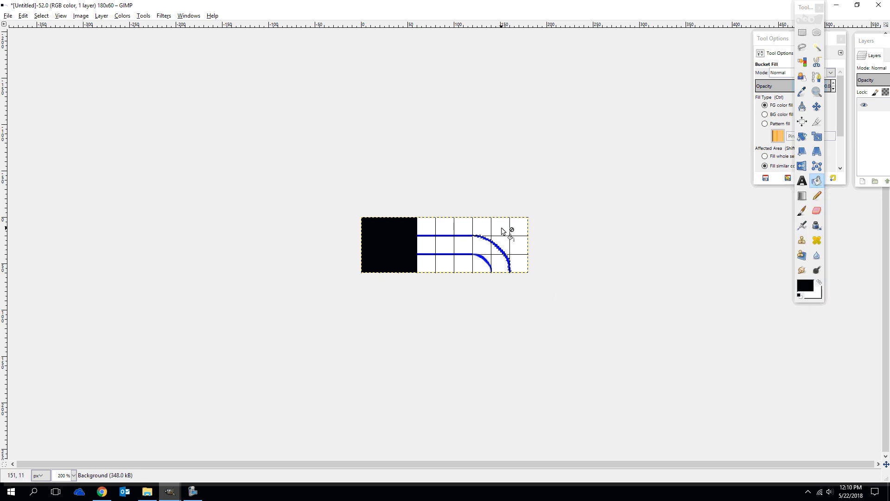
click(802, 31)
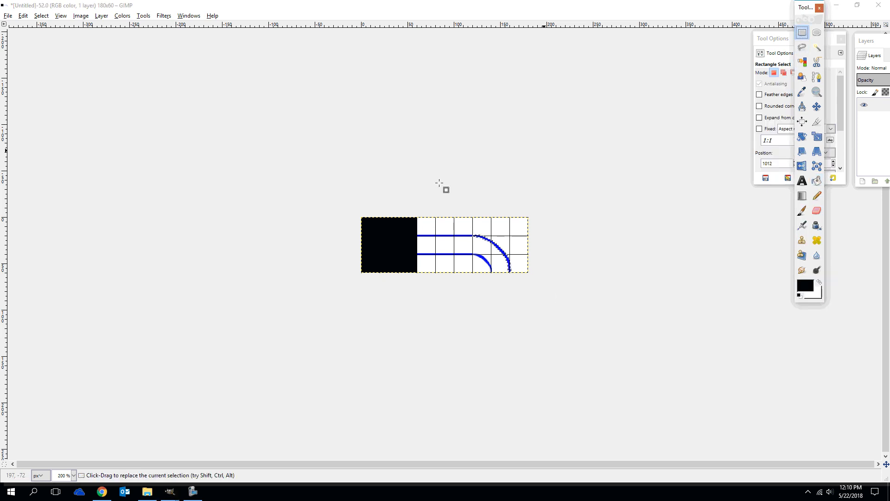
Select the whole image and try to bucket-fill the area around the curved walls with black
drag(345, 201, 583, 312)
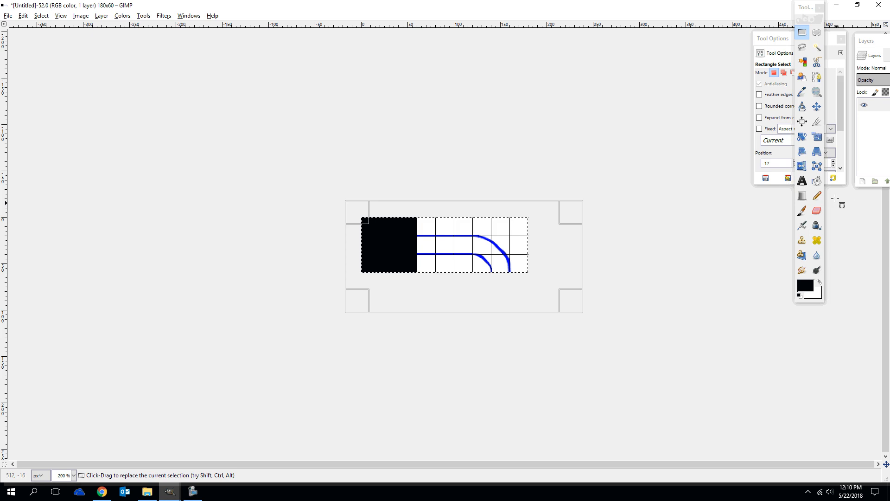
click(817, 180)
click(512, 249)
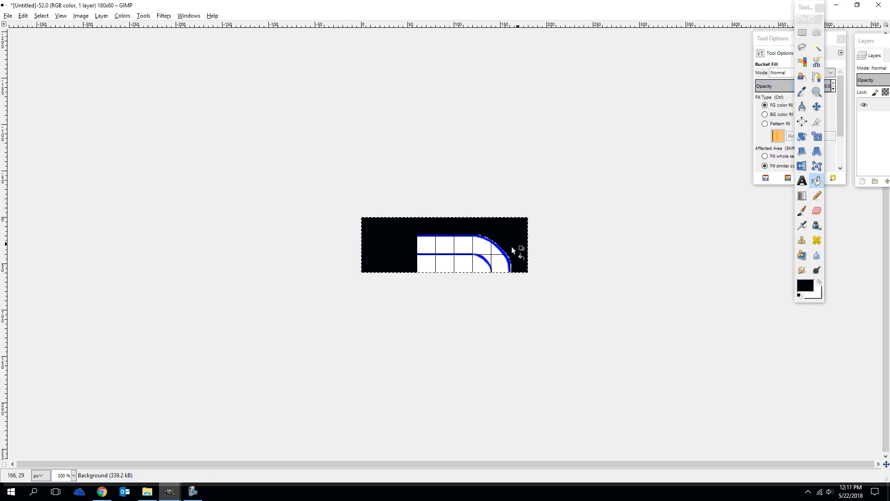
click(501, 250)
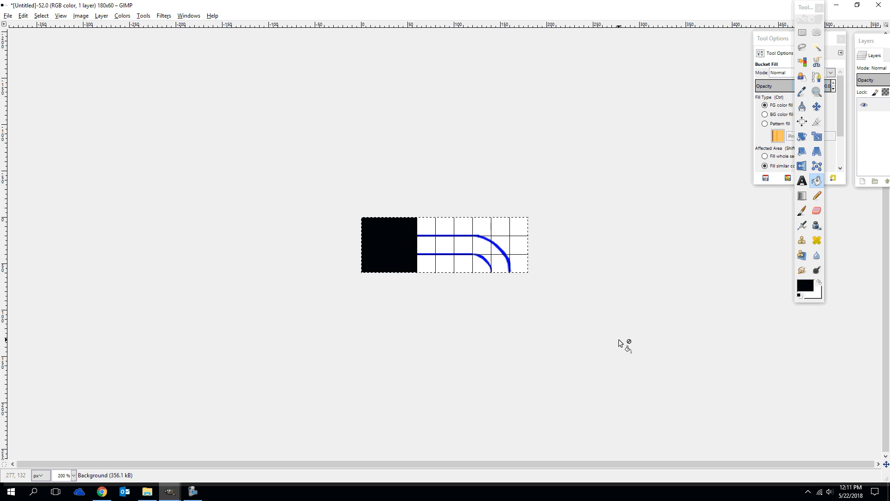
Enlarge the canvas to 240 × 60 pixels, resizing all layers with it
click(81, 16)
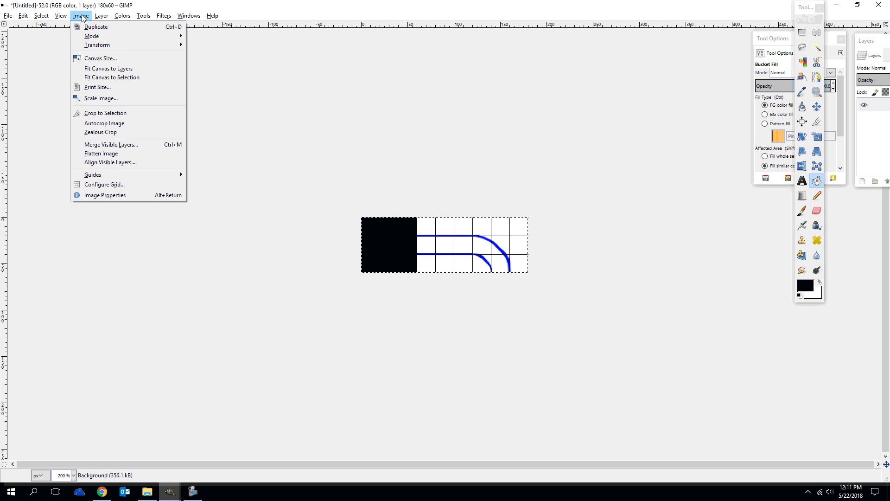
click(99, 59)
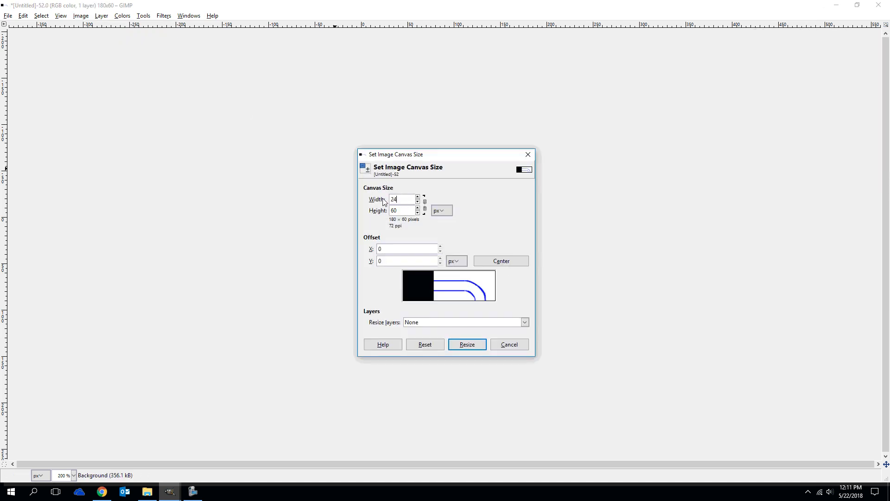
click(455, 324)
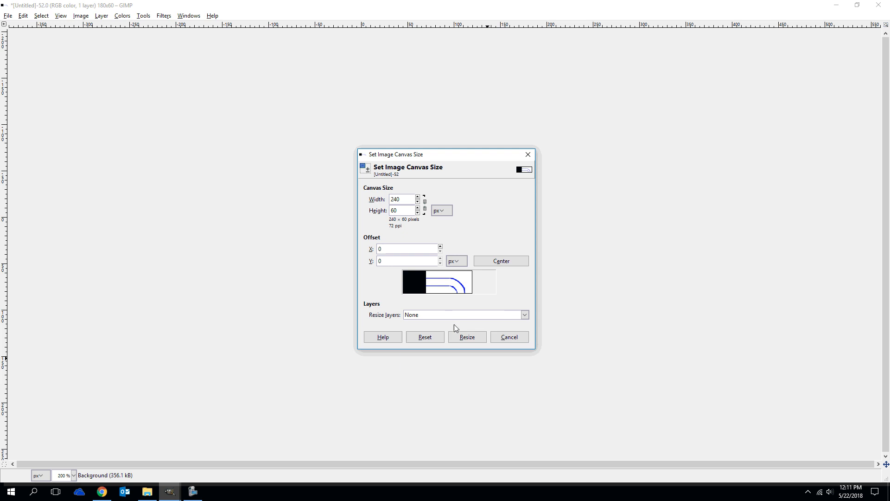
click(437, 317)
click(435, 337)
click(466, 337)
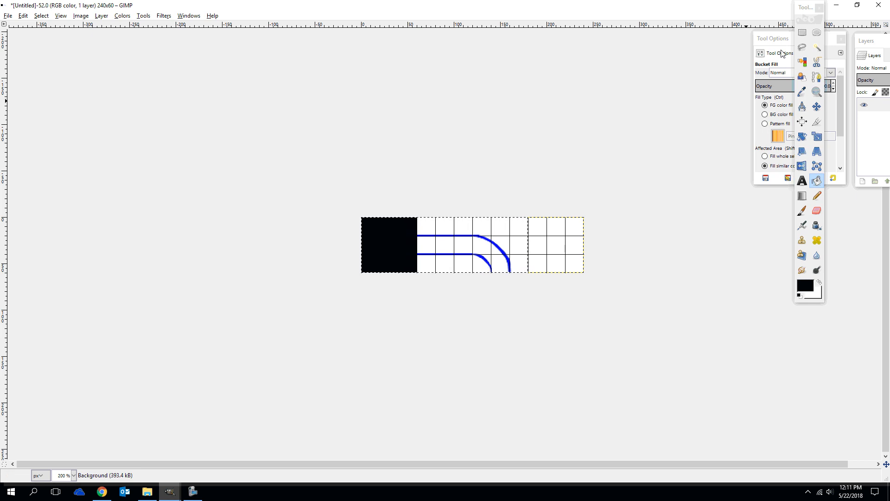
Set the canvas width to 300 px, keeping the 60 px height and resizing all layers
click(101, 16)
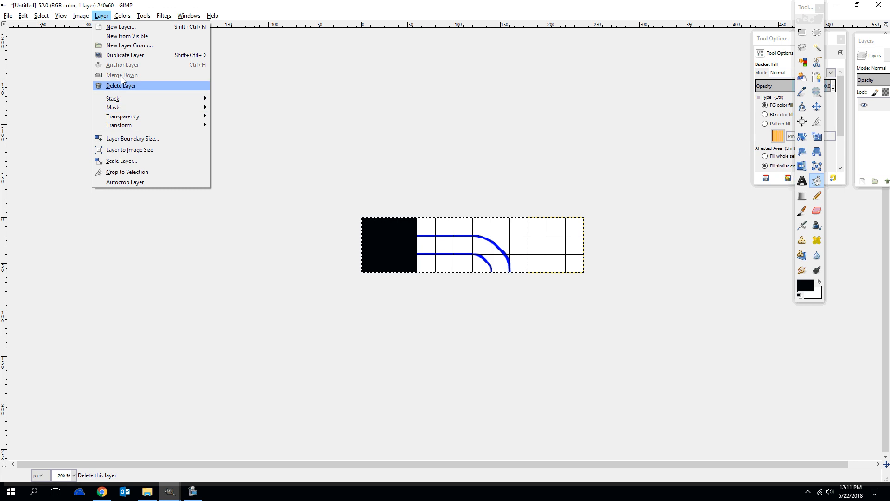
mouse_move(81, 15)
click(97, 58)
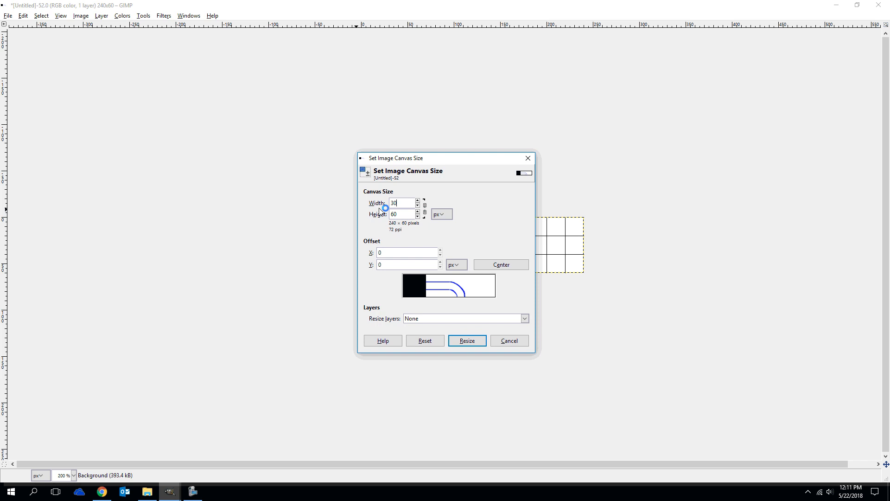
click(424, 318)
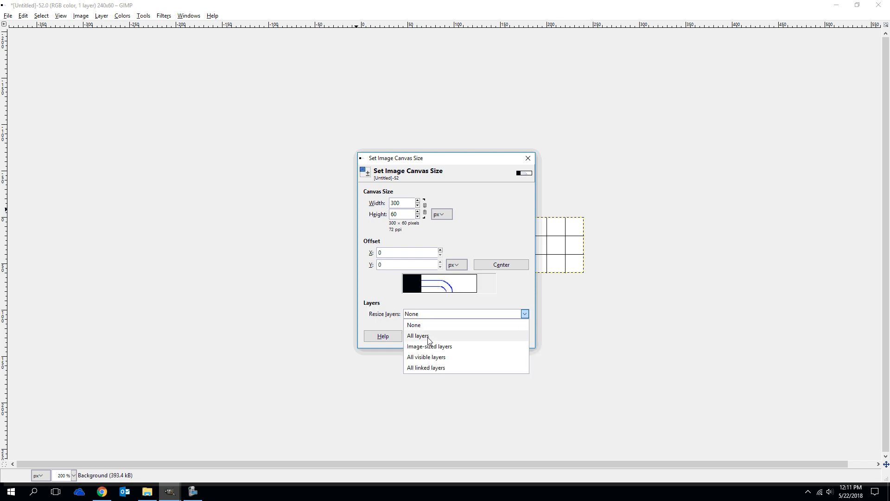
click(426, 335)
click(465, 341)
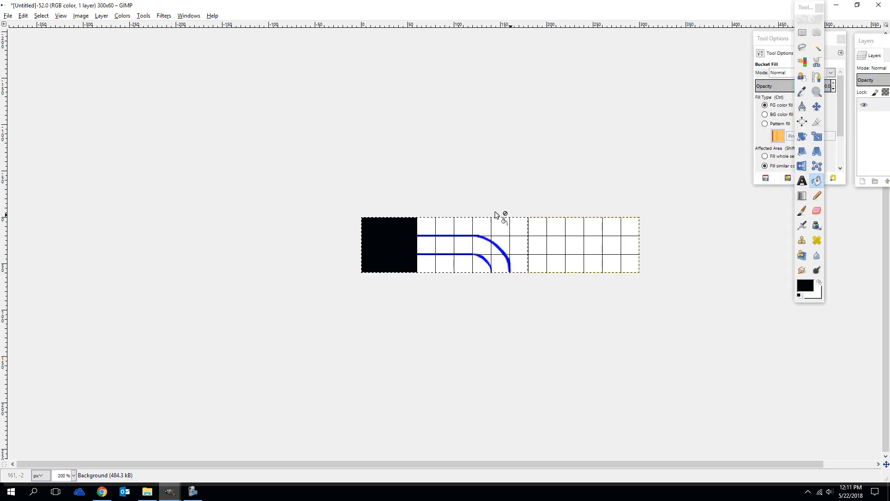
Copy the horizontal wall tile and paste the copy into the fourth tile between x 180 and 240
click(802, 32)
drag(417, 217, 562, 246)
key(ctrl+c)
key(ctrl+v)
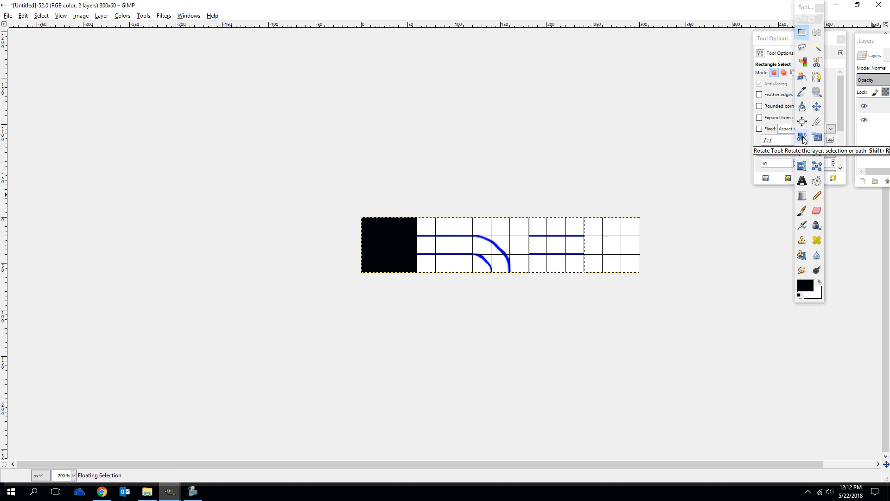
Rotate the pasted wall in the fourth tile by 90 degrees
click(802, 136)
mouse_move(568, 244)
mouse_down()
mouse_move(559, 246)
mouse_move(576, 239)
mouse_up()
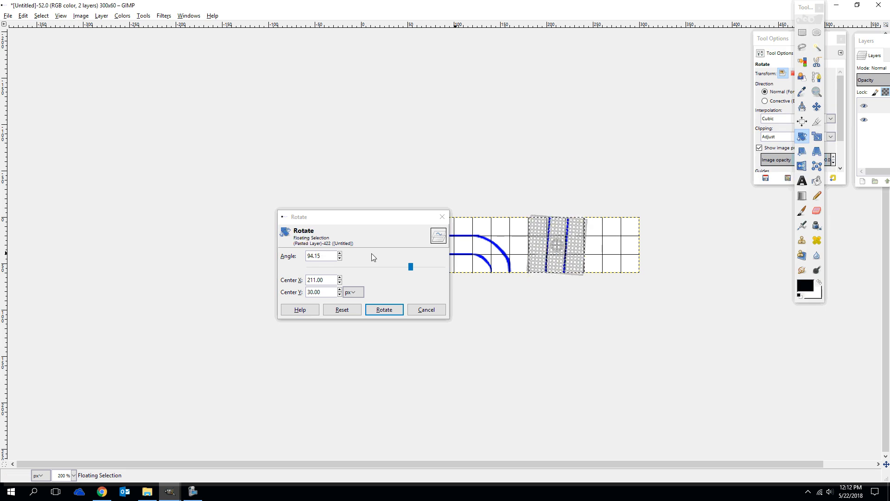
drag(330, 256, 281, 258)
text(90)
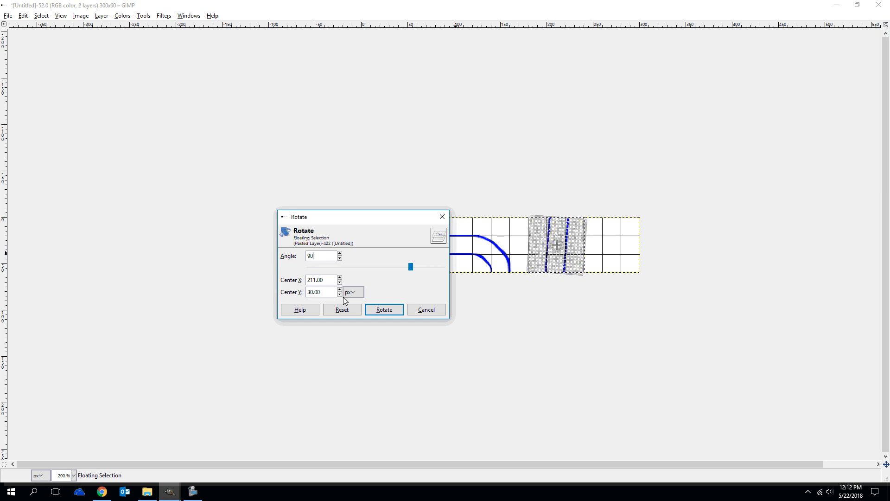
click(376, 310)
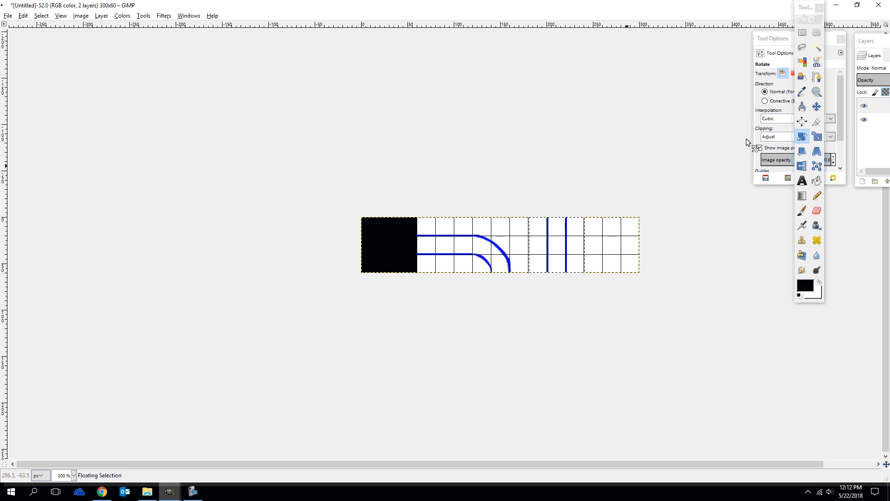
click(547, 168)
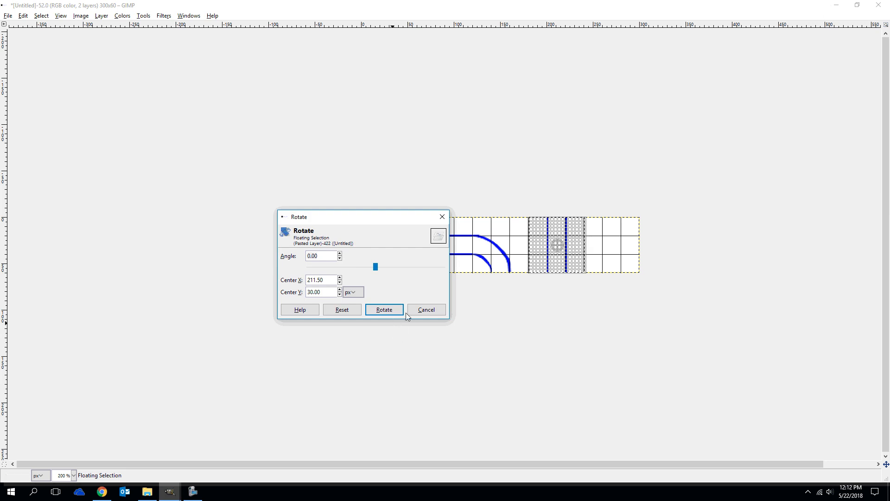
click(420, 311)
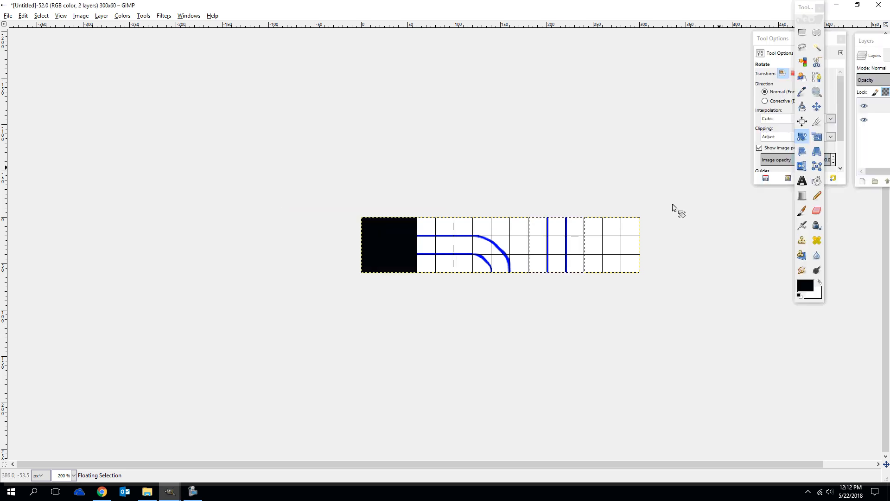
click(580, 107)
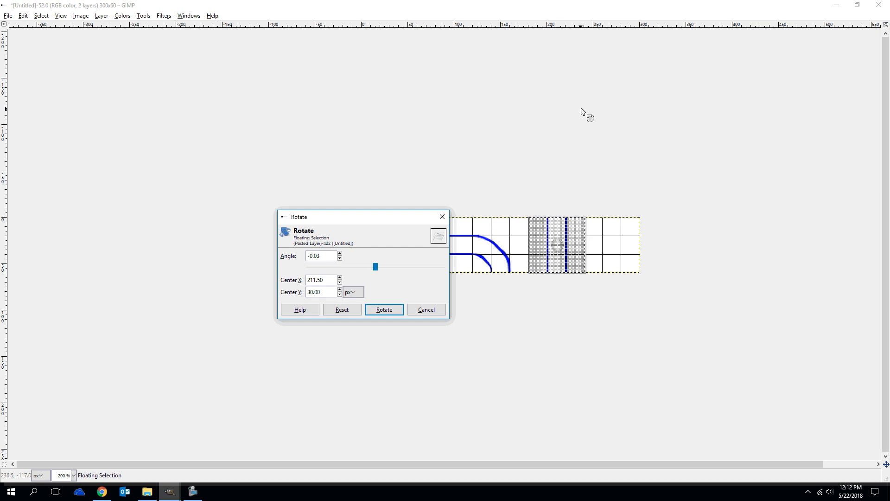
click(420, 313)
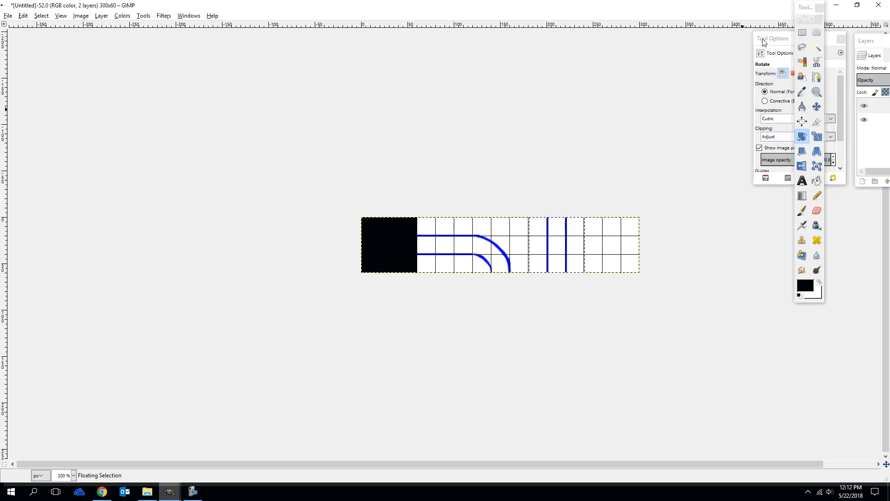
Switch to the Rectangle Select tool and anchor the rotated wall in the fourth tile
key(r)
click(696, 69)
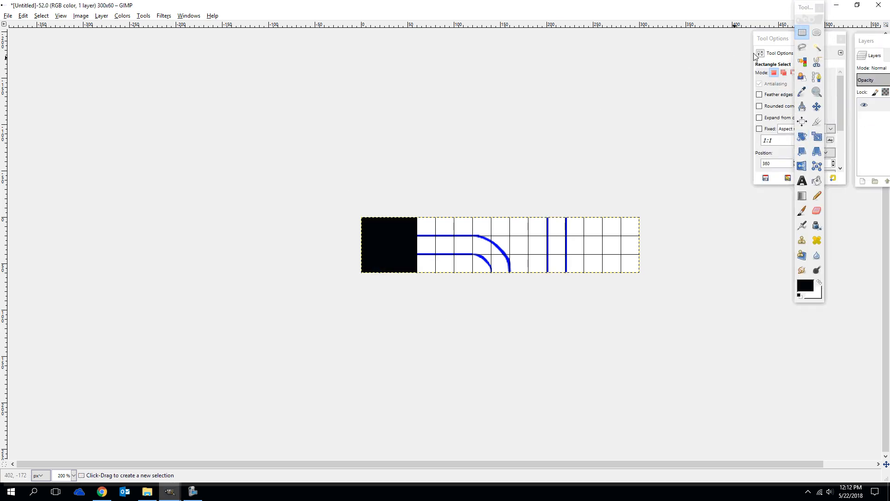
click(802, 33)
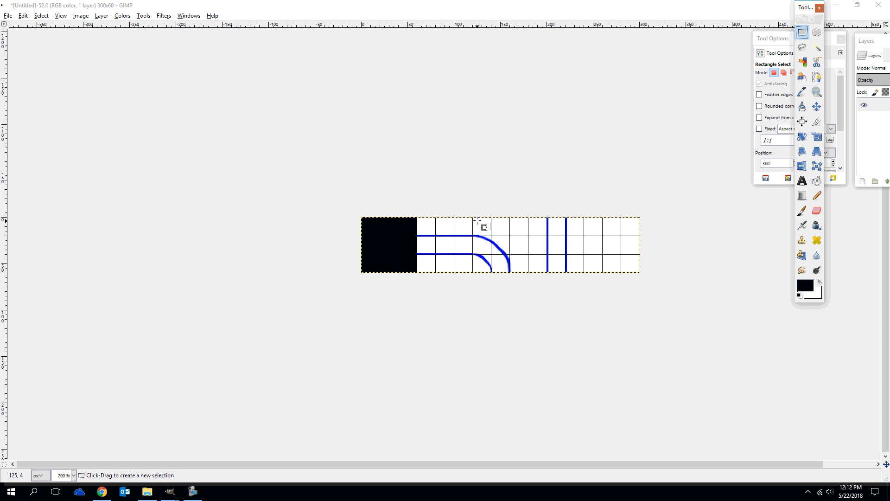
Try to copy the curved corner tile and place the pasted copy in the fifth tile
drag(473, 217, 527, 273)
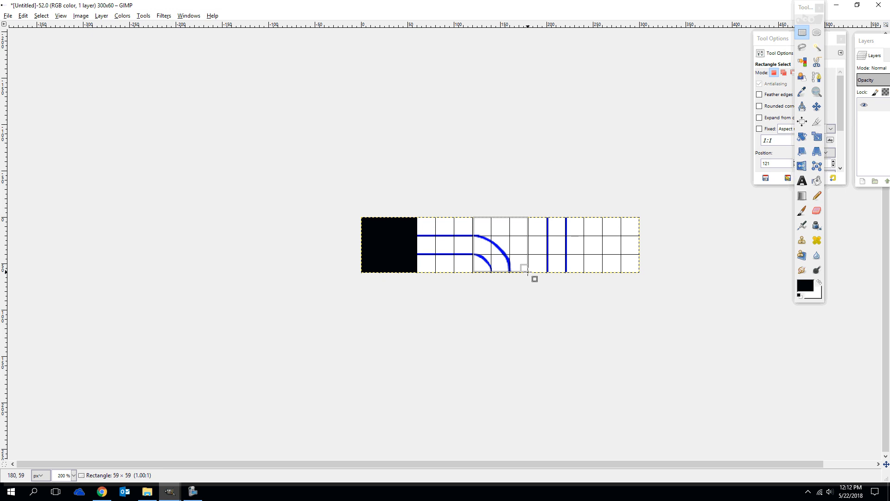
drag(527, 273, 527, 273)
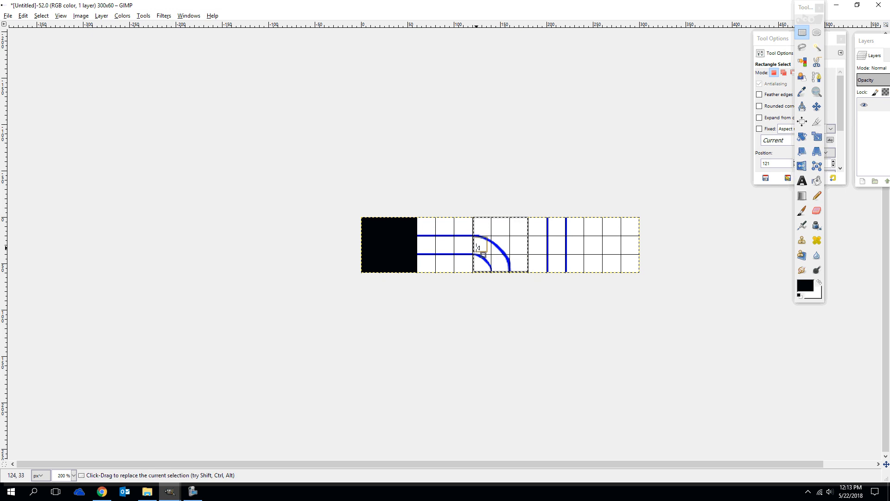
drag(475, 248, 475, 248)
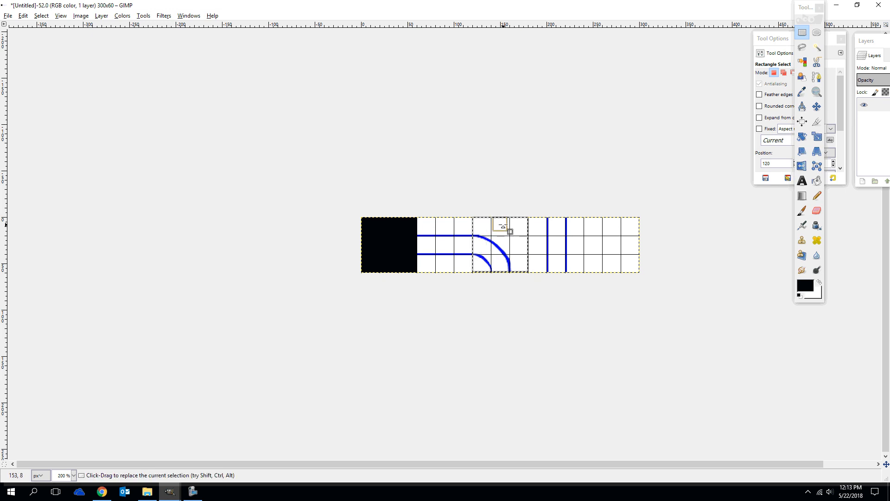
key(ctrl+c)
key(ctrl+v)
drag(498, 245, 616, 239)
Try to align the pasted corner with the fifth tile's starting edge at x 240
ctrl+scroll(621, 241, up, 4)
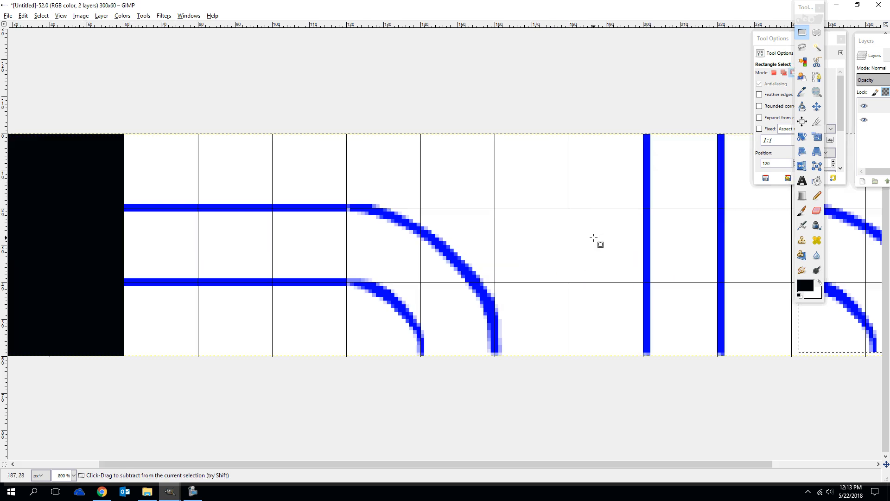
drag(579, 466, 726, 455)
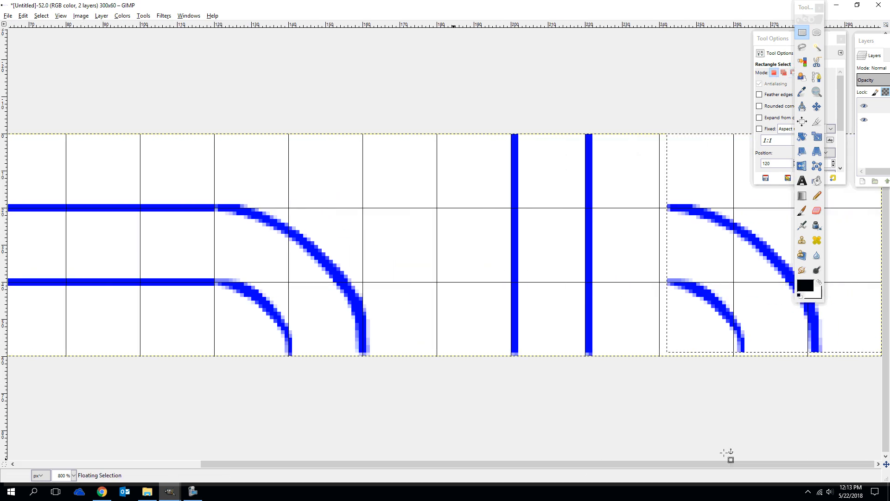
drag(699, 193, 693, 195)
click(290, 139)
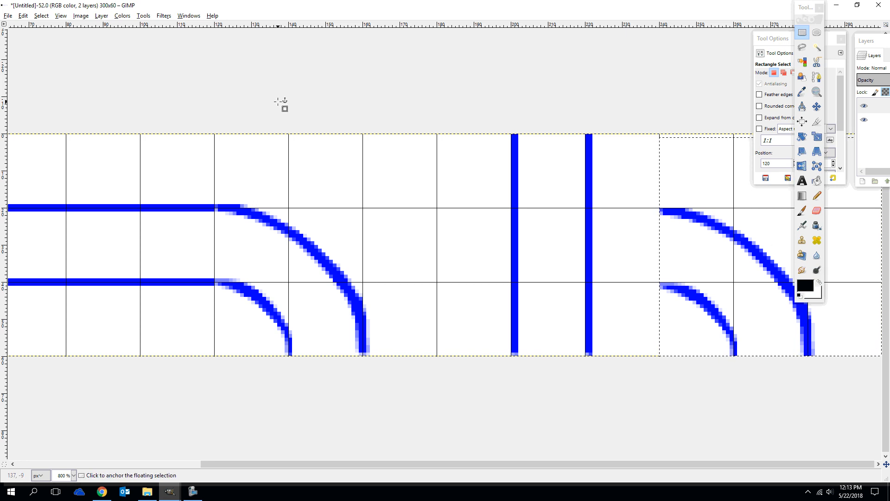
Undo the moves of the pasted corner and anchor it back over the original corner tile
key(ctrl+z)
key(ctrl+z)
key(ctrl+z)
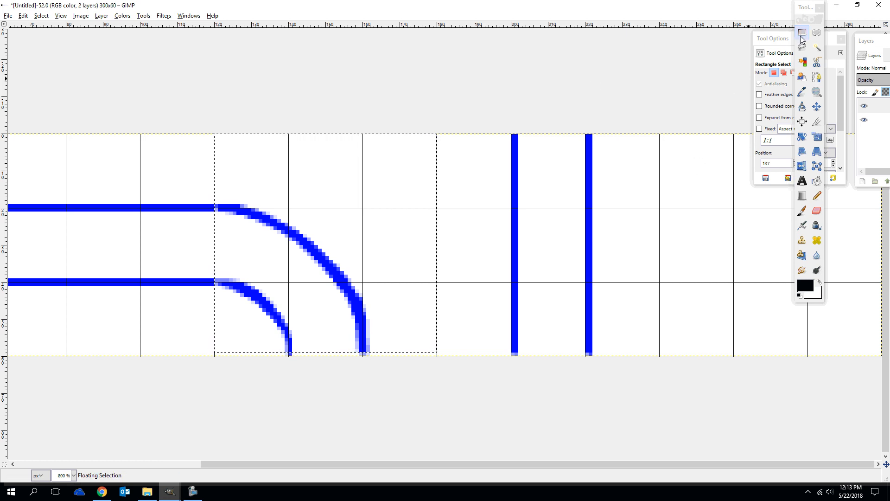
click(274, 143)
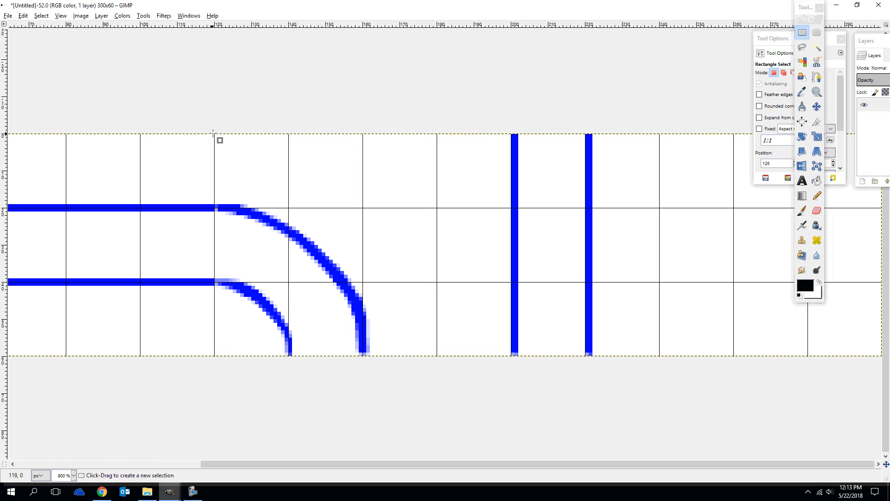
Copy the full-height corner tile from x 120 to 180 and place the pasted copy in the fifth tile at x 240
drag(214, 134, 437, 355)
key(ctrl+c)
key(ctrl+v)
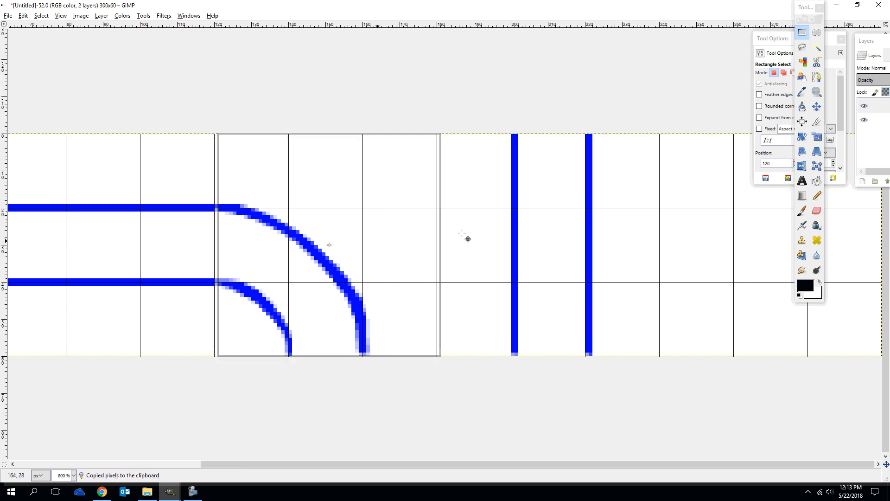
drag(461, 234, 768, 240)
Rotate the pasted corner in the fifth tile by 90 degrees
click(800, 138)
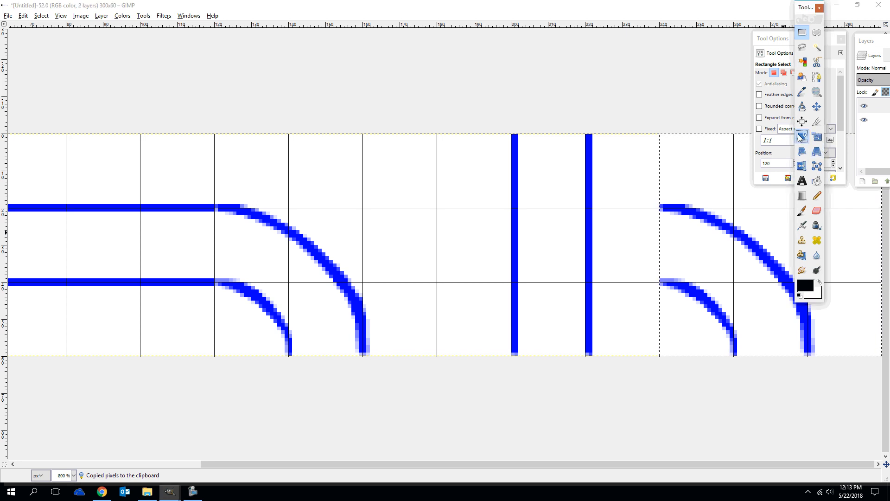
click(731, 206)
drag(689, 179, 775, 258)
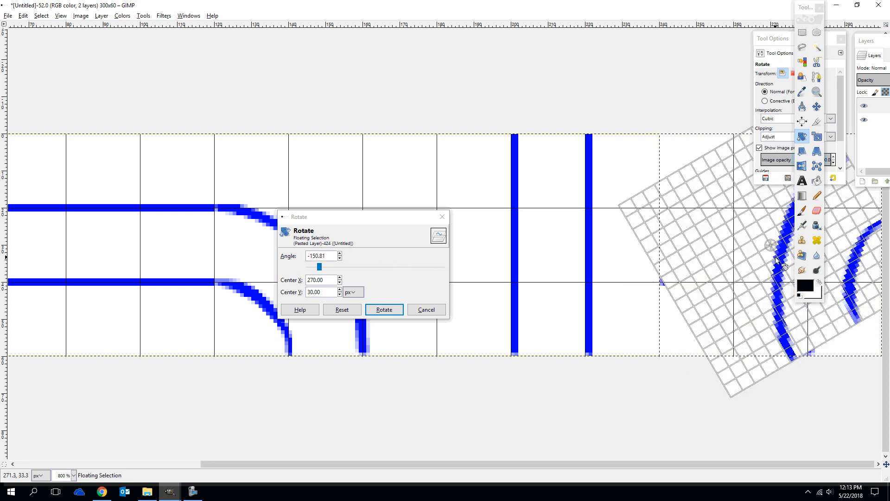
drag(336, 258, 298, 257)
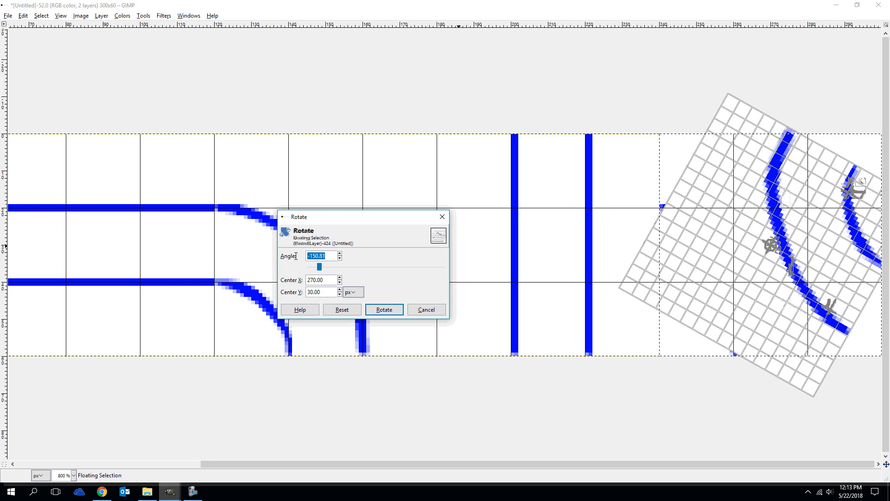
text(90)
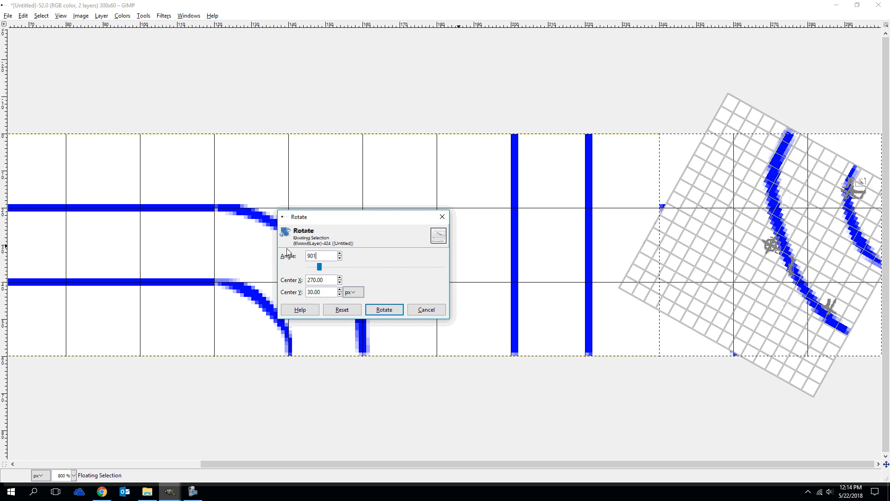
click(385, 309)
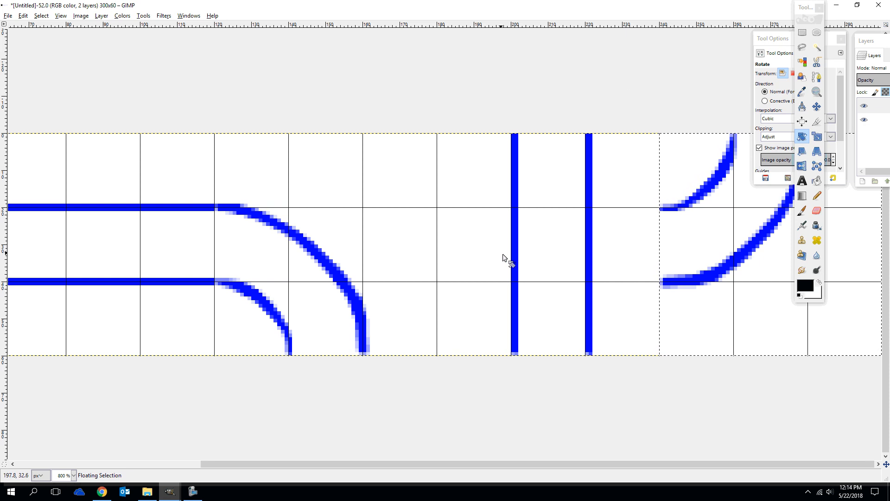
key(2)
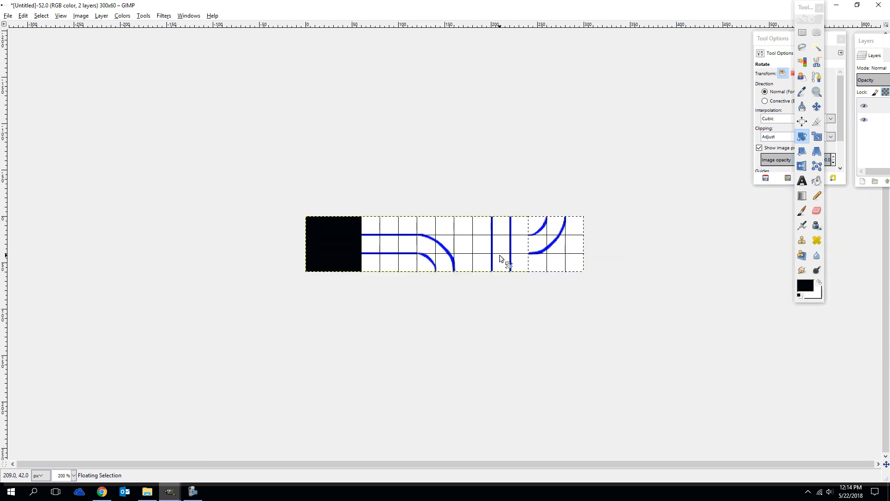
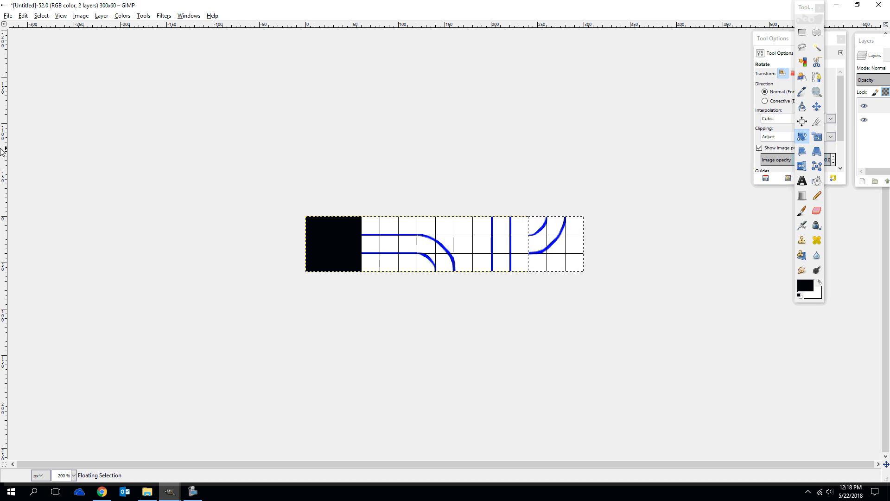
Widen the canvas to 360 pixels for a sixth tile, resizing all layers with it
click(85, 17)
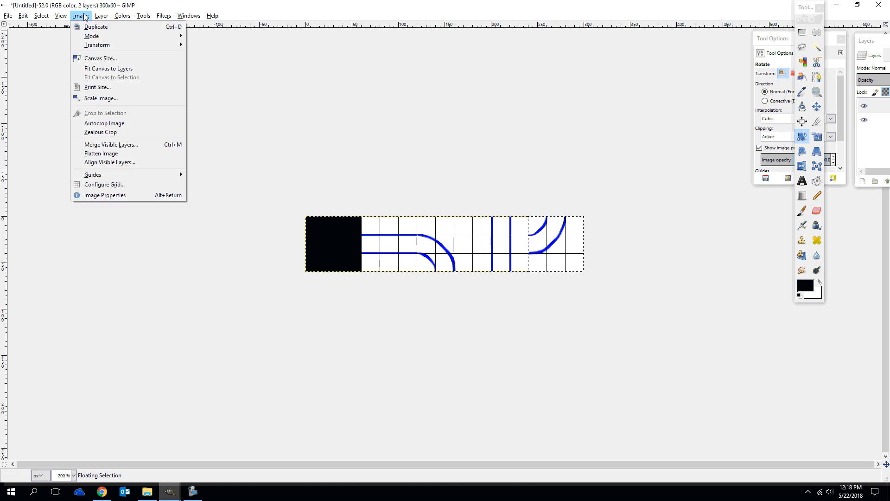
click(102, 58)
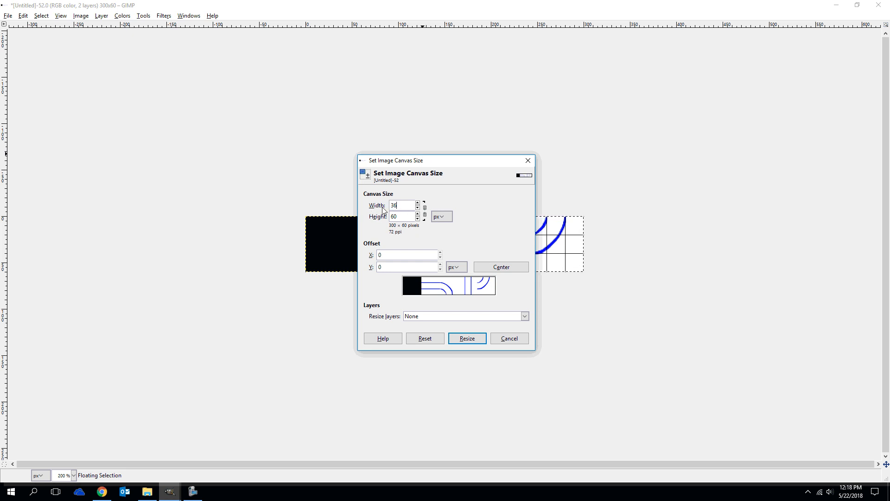
text(360)
click(438, 316)
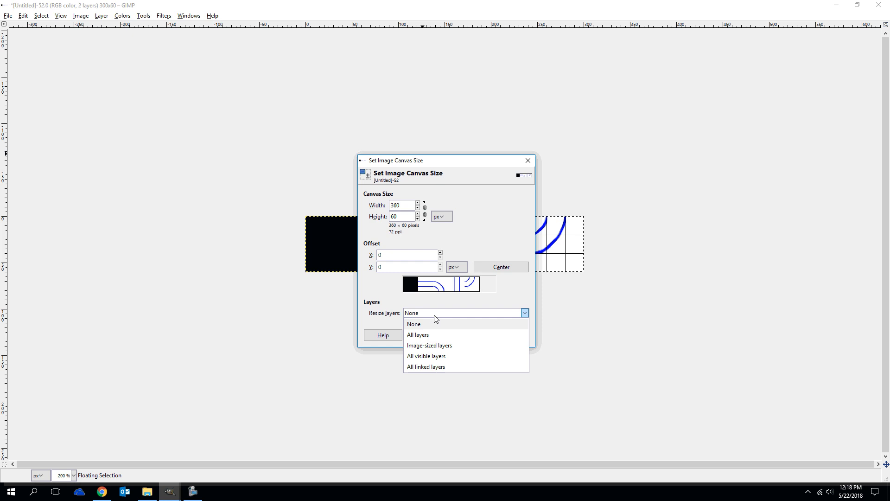
click(428, 334)
click(470, 334)
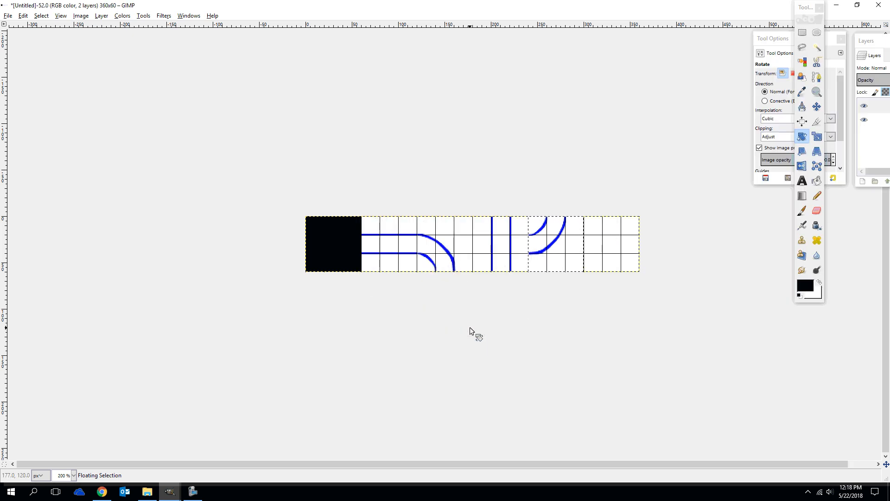
Anchor the floating rotated corner in the fifth tile
key(5)
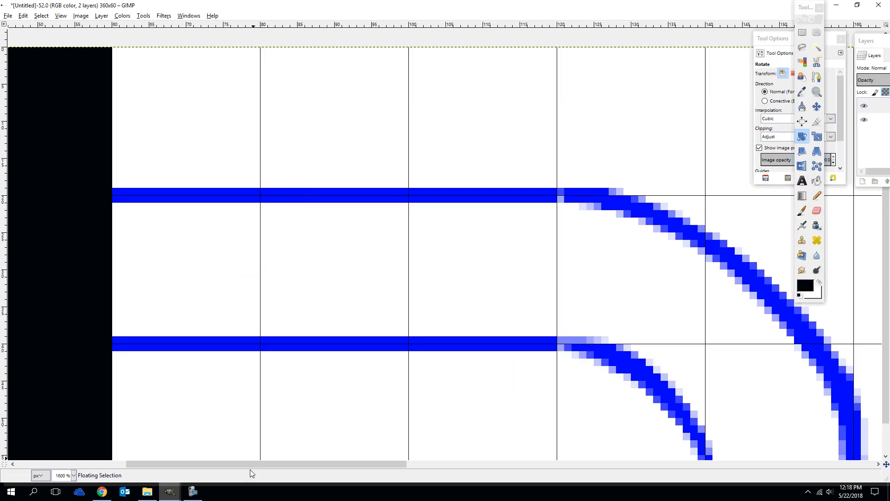
drag(254, 463, 737, 462)
key(4)
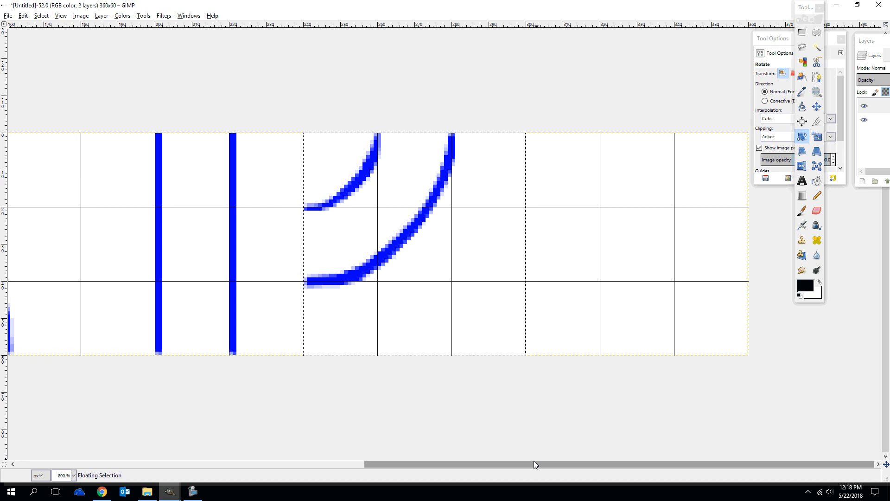
click(802, 48)
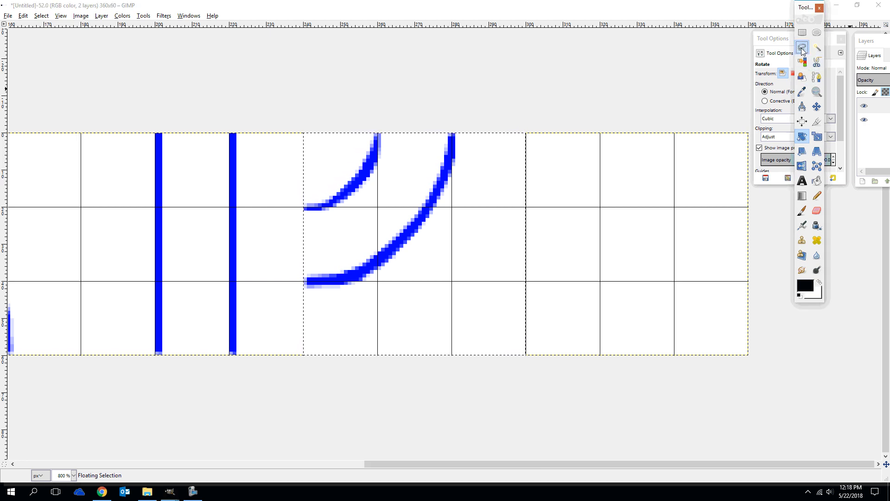
click(452, 286)
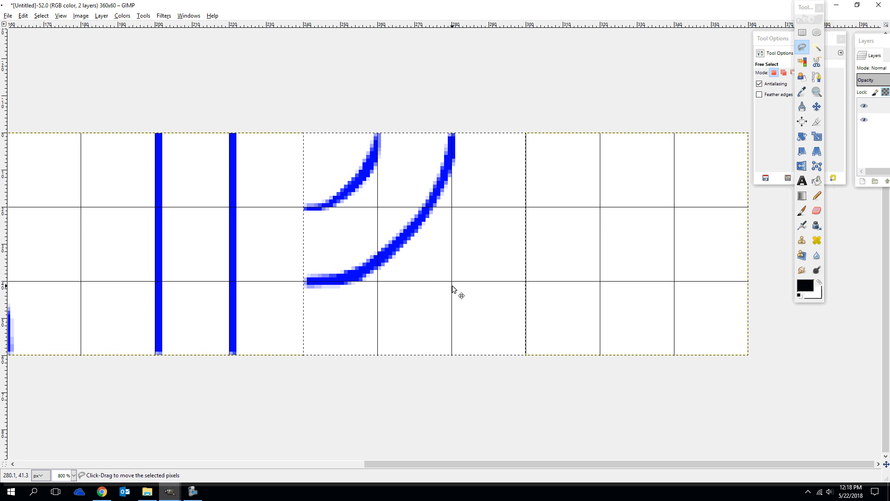
click(530, 287)
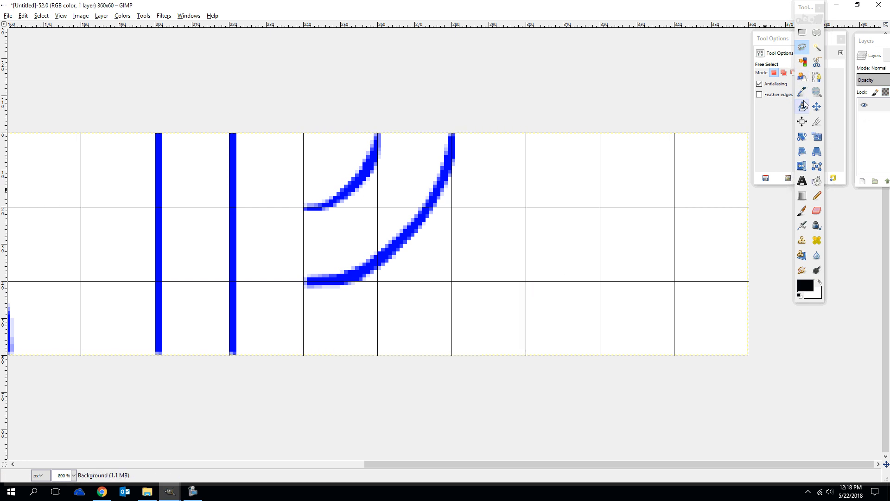
Outline a thin curved band with Free Select in the sixth tile, from about x 300, y 40 to x 320, y 60
click(802, 48)
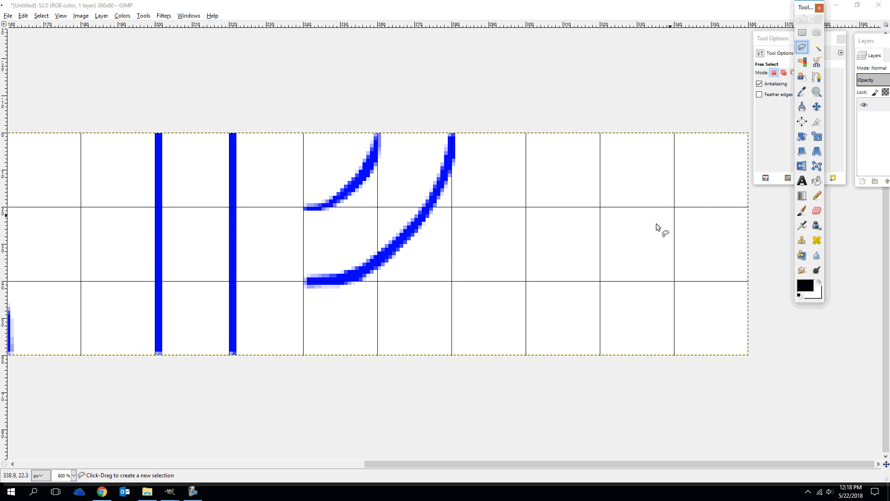
click(527, 286)
click(536, 287)
click(547, 290)
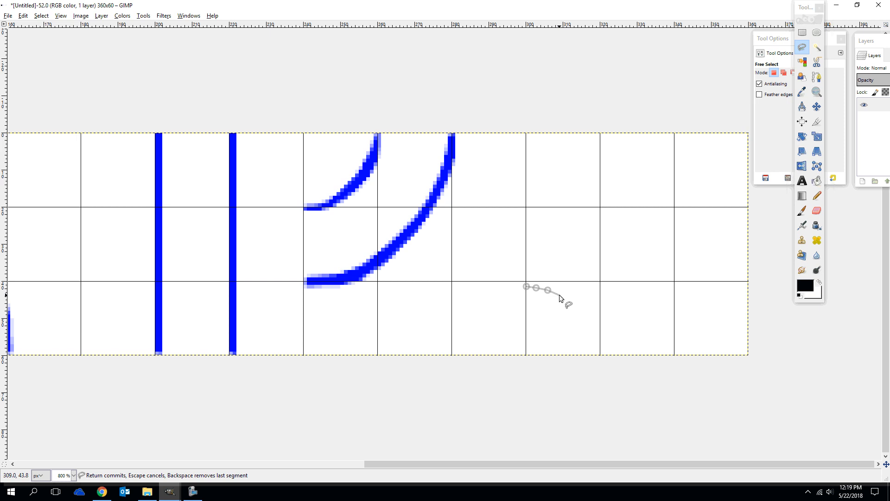
click(560, 295)
click(567, 299)
click(573, 306)
click(577, 312)
click(582, 318)
click(587, 326)
click(591, 333)
click(595, 341)
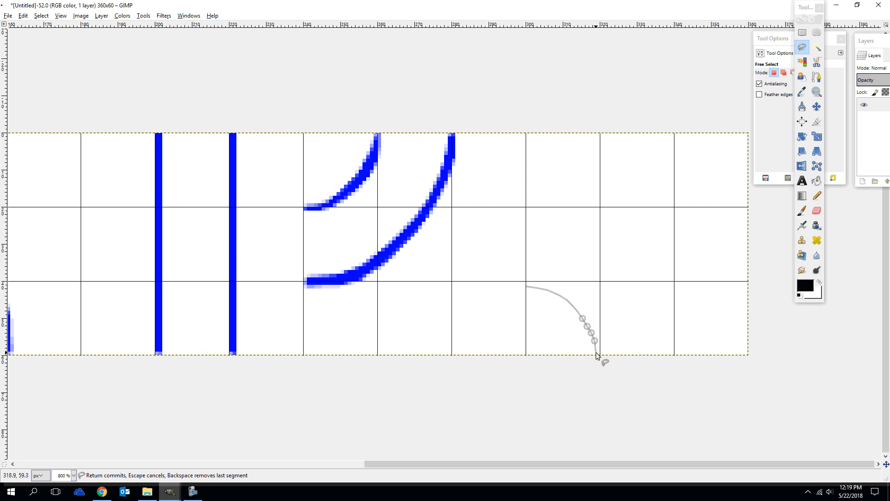
click(595, 354)
click(607, 354)
click(607, 343)
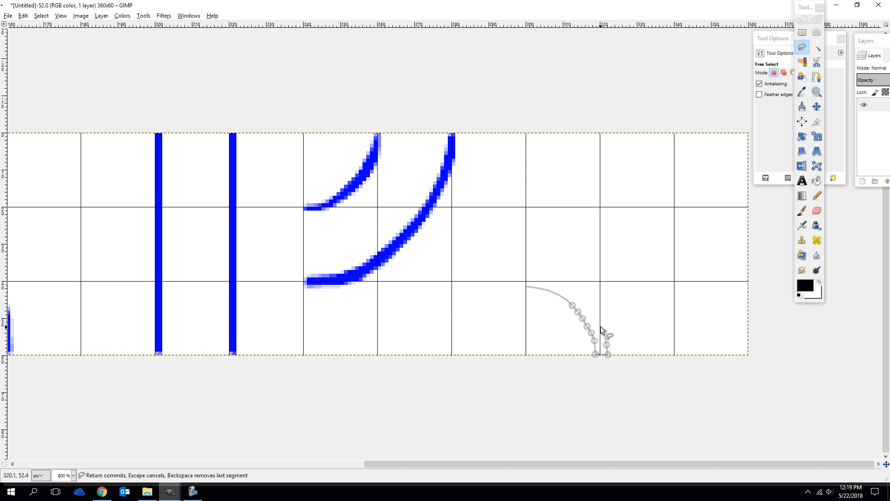
click(600, 323)
click(594, 311)
click(591, 304)
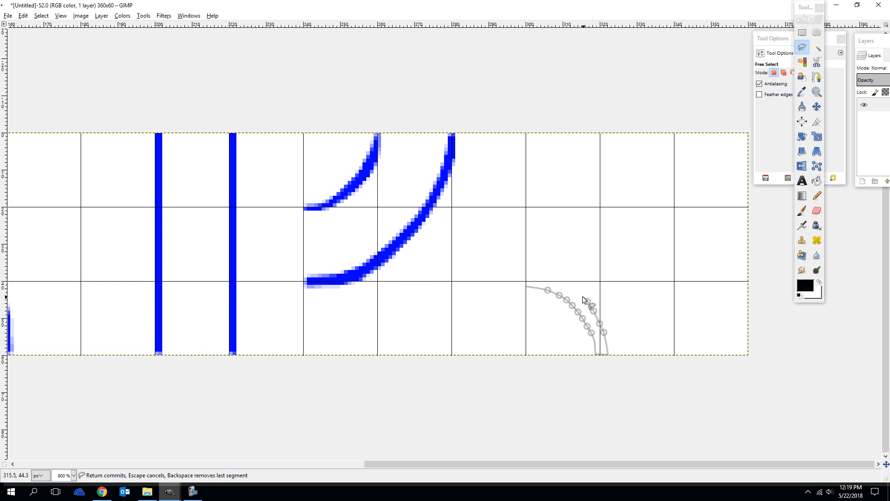
click(588, 301)
click(579, 294)
click(570, 287)
click(559, 281)
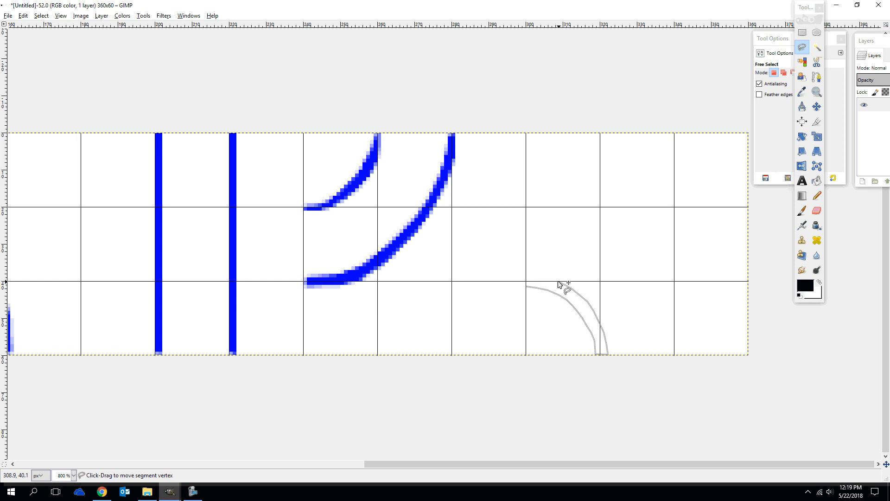
click(549, 276)
click(539, 276)
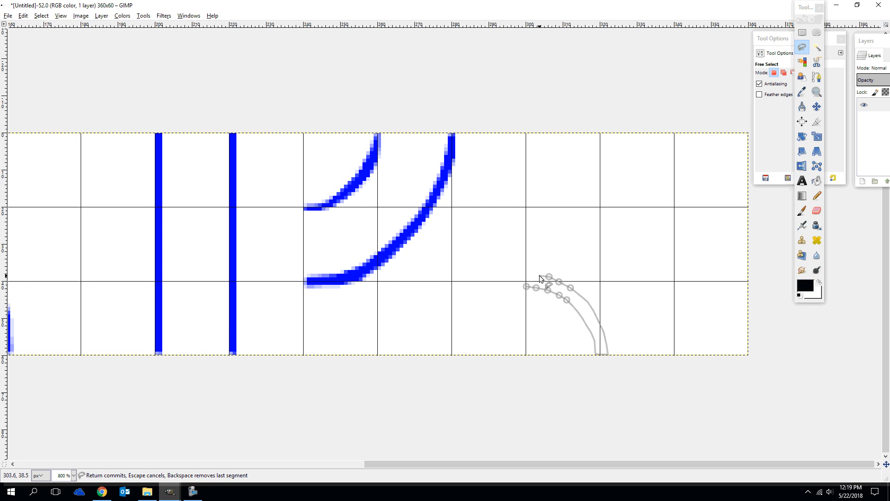
click(530, 275)
click(525, 275)
click(527, 287)
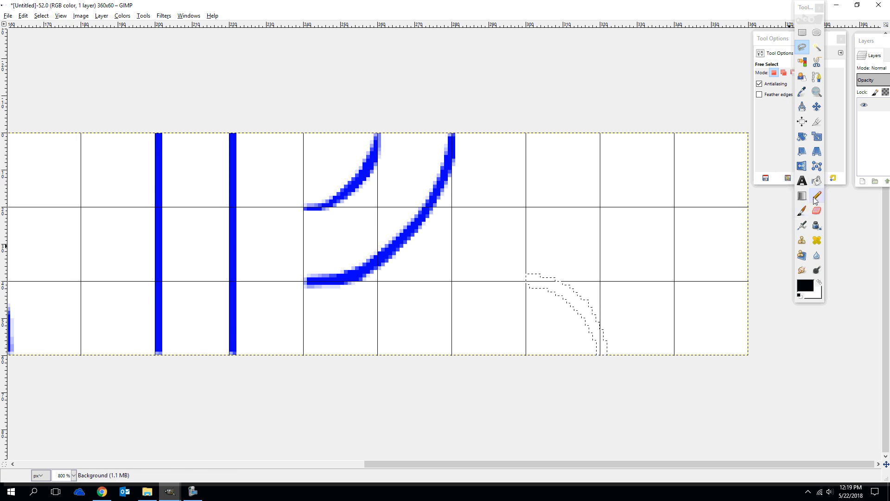
Set the foreground color to blue 1010f6 and fill the curved selection in the sixth tile, undoing the earlier trial fills
click(816, 180)
click(575, 309)
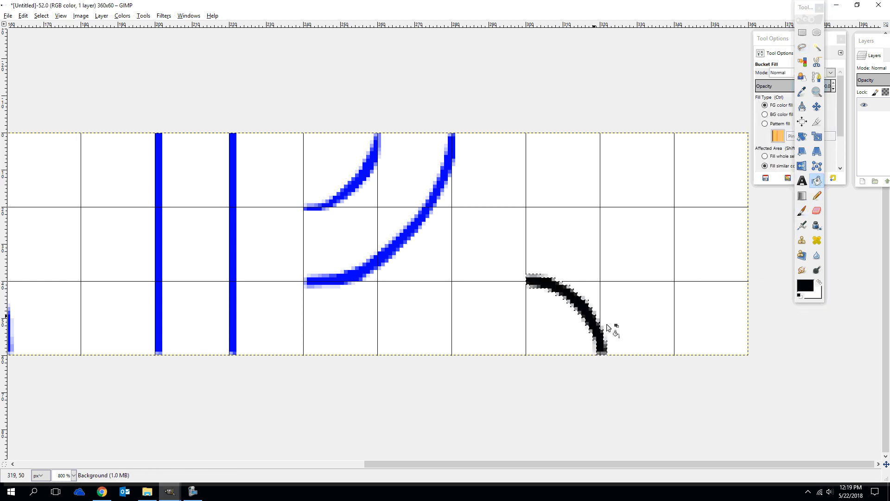
click(806, 288)
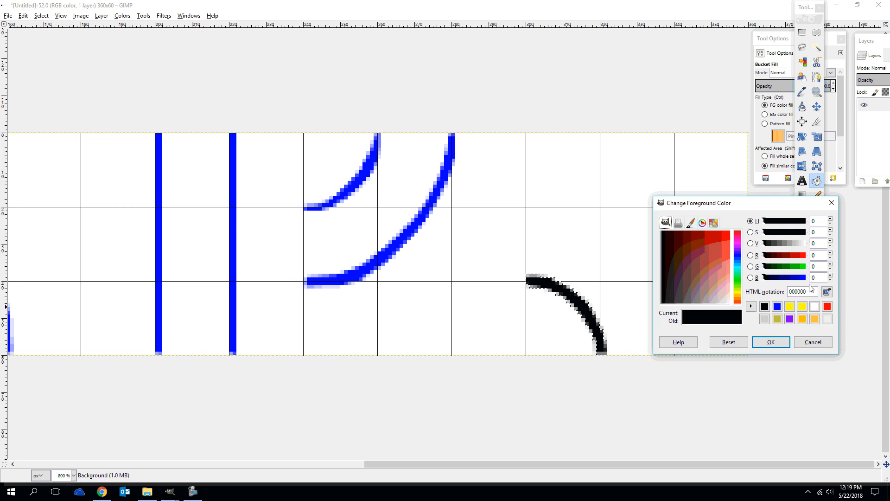
click(777, 306)
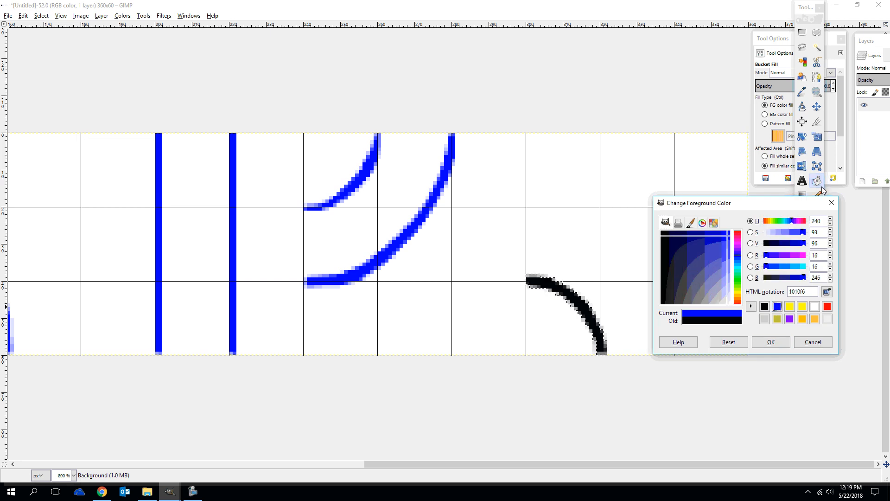
click(576, 301)
click(576, 301)
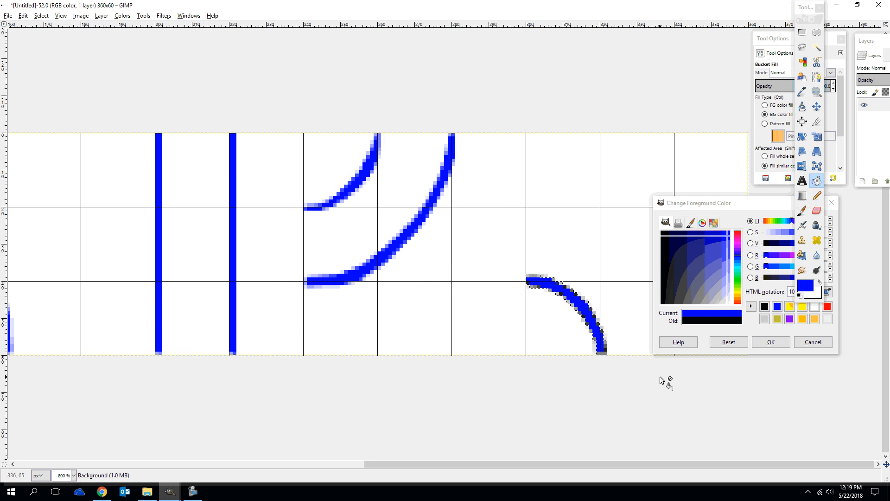
key(ctrl+z)
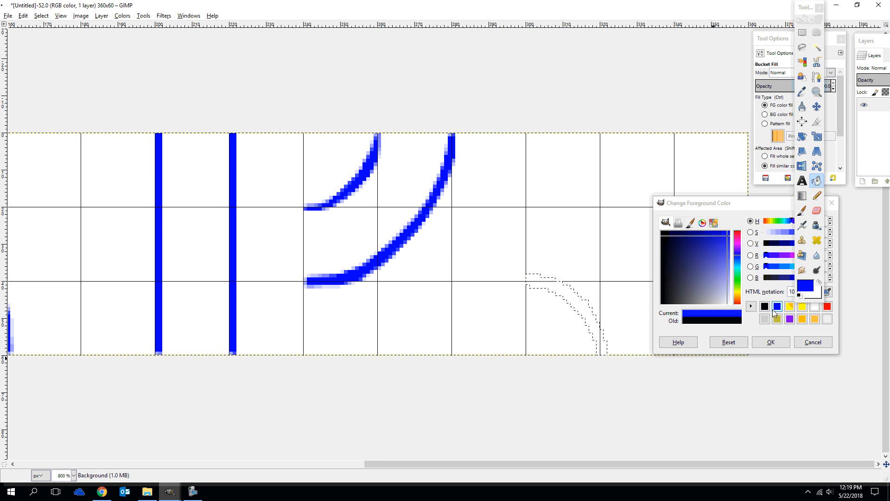
click(770, 342)
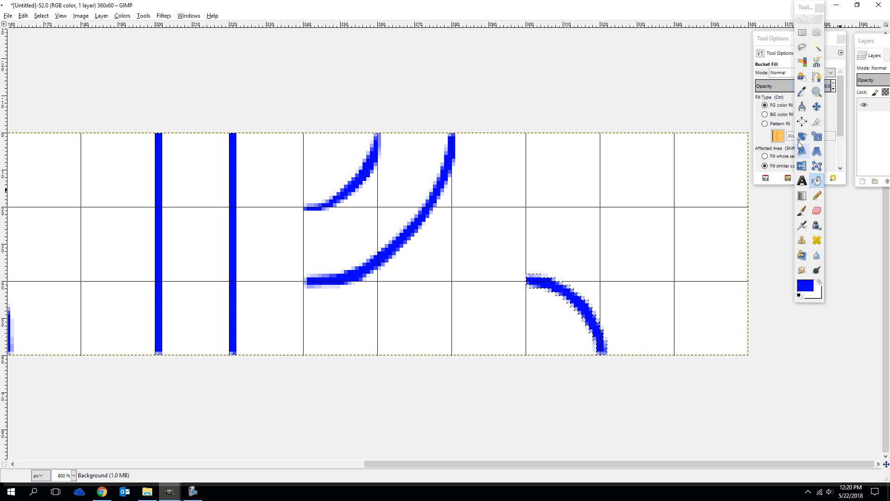
Outline the larger outer curved band with Free Select in the sixth tile, from about x 300, y 20 to x 340, y 60
click(802, 49)
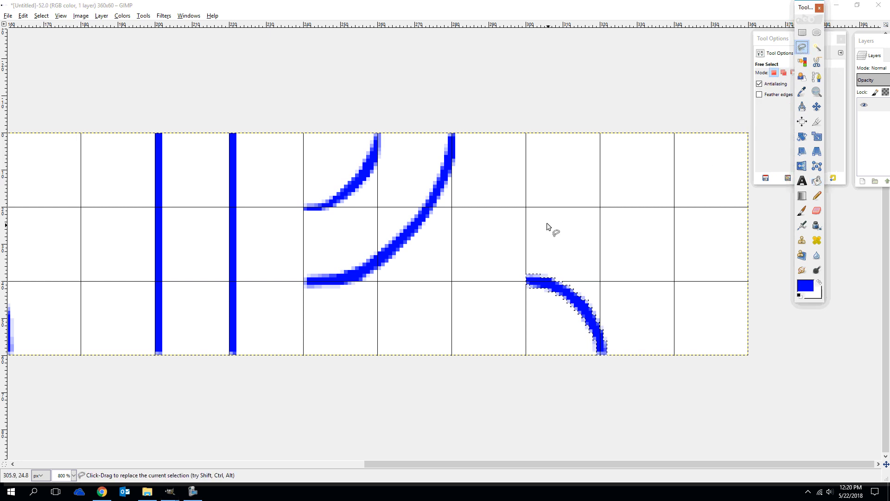
click(525, 212)
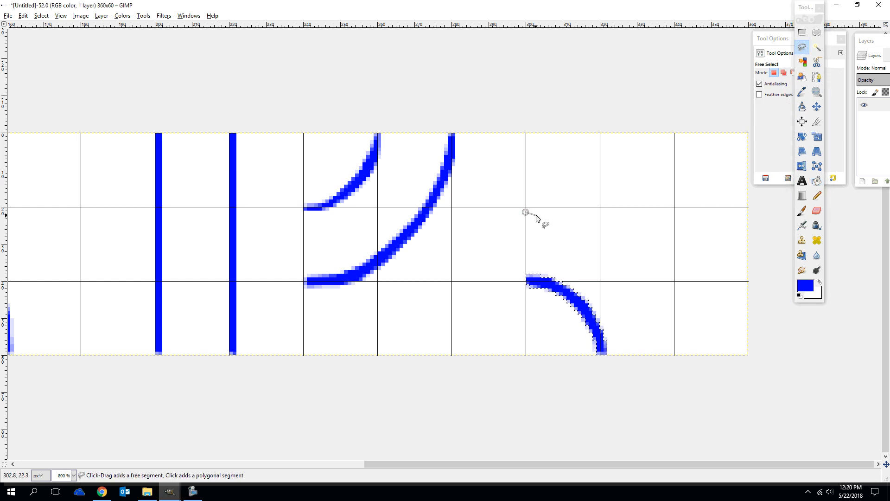
click(537, 213)
click(547, 214)
click(559, 219)
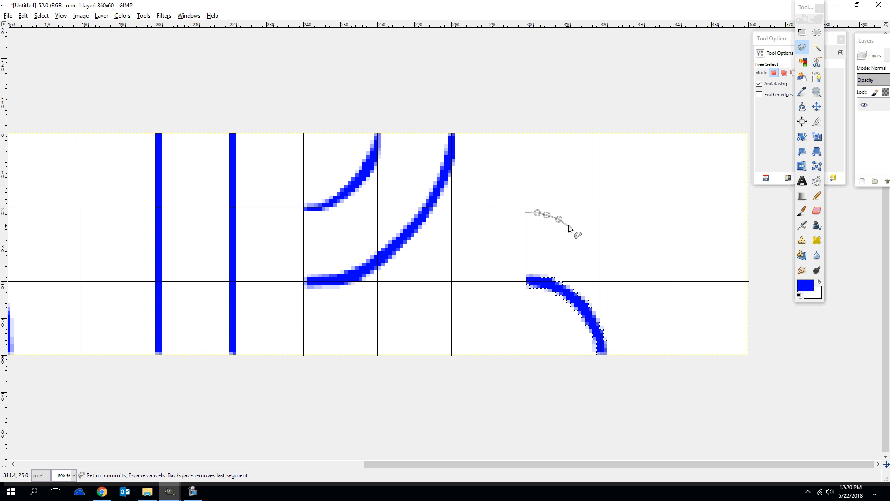
click(571, 225)
click(581, 232)
click(593, 240)
click(604, 247)
click(622, 263)
click(632, 275)
click(637, 282)
click(644, 291)
click(648, 301)
click(651, 309)
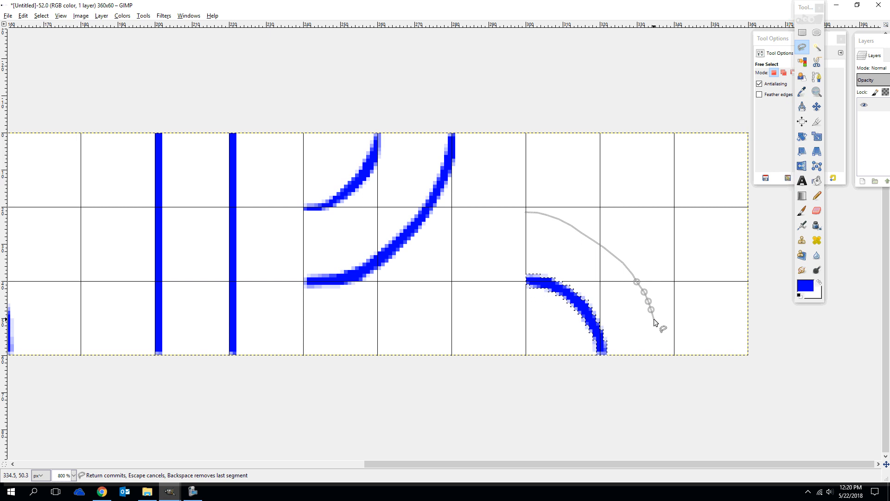
click(653, 319)
click(658, 329)
click(660, 338)
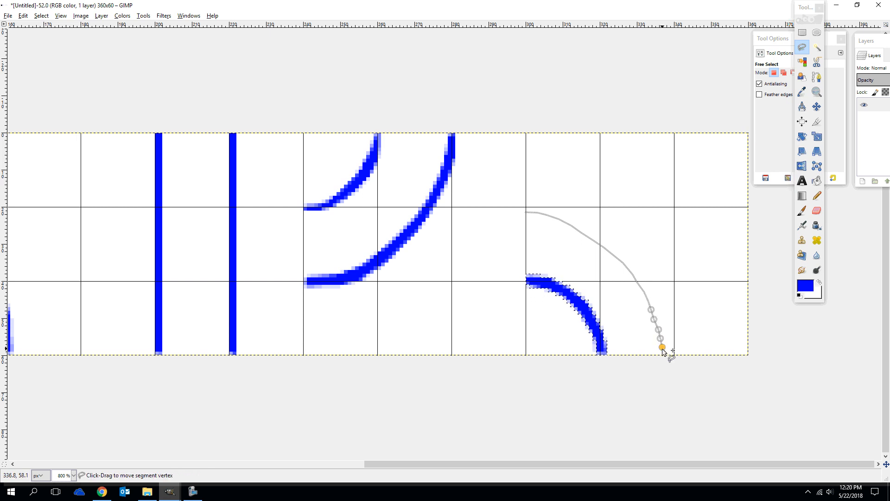
click(662, 346)
click(663, 355)
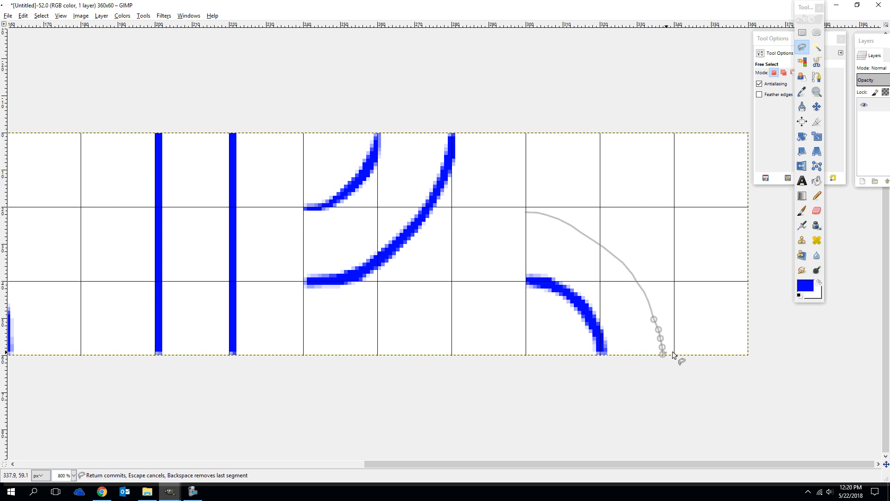
click(683, 355)
click(680, 333)
click(673, 307)
click(668, 299)
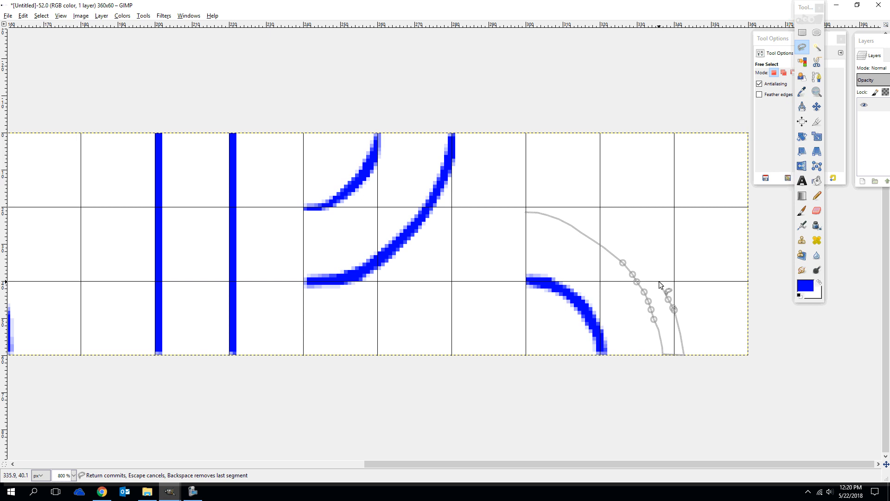
click(659, 282)
click(652, 266)
click(641, 250)
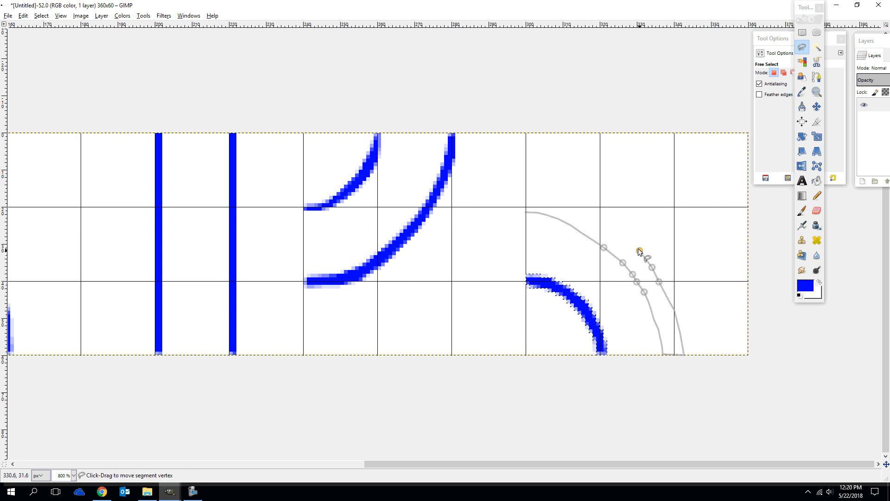
click(620, 230)
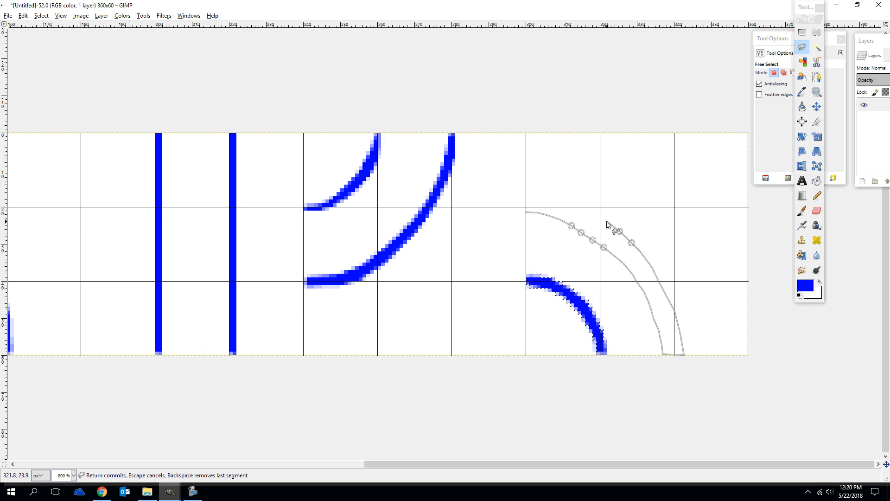
click(573, 206)
click(539, 201)
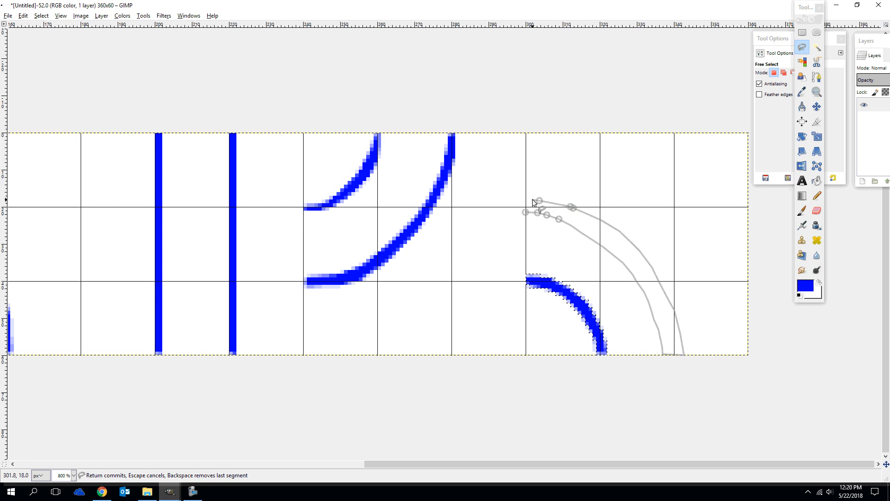
click(532, 200)
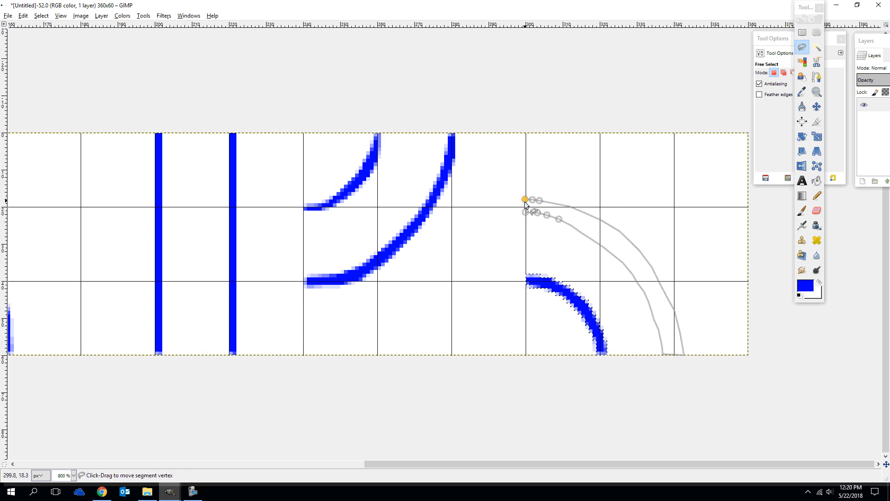
click(526, 212)
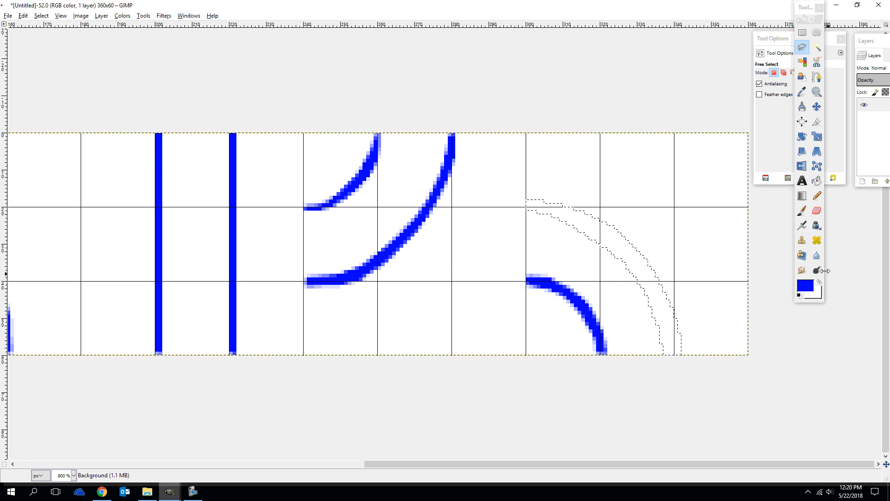
Fill the outer curved selection in the sixth tile with the blue foreground color using Bucket Fill
click(816, 180)
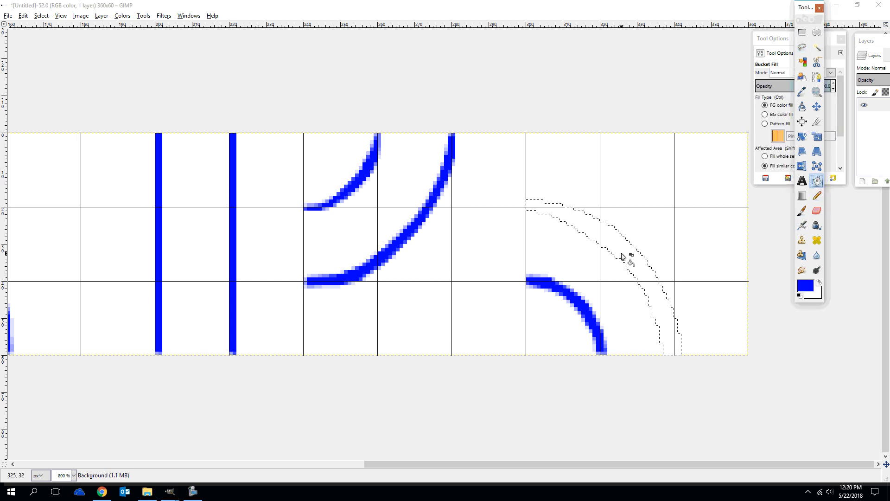
click(638, 267)
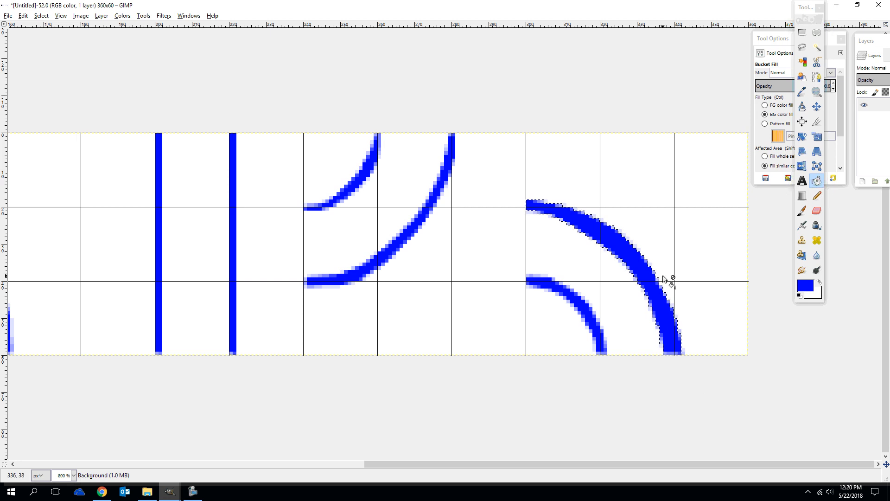
ctrl+scroll(668, 278, down, 5)
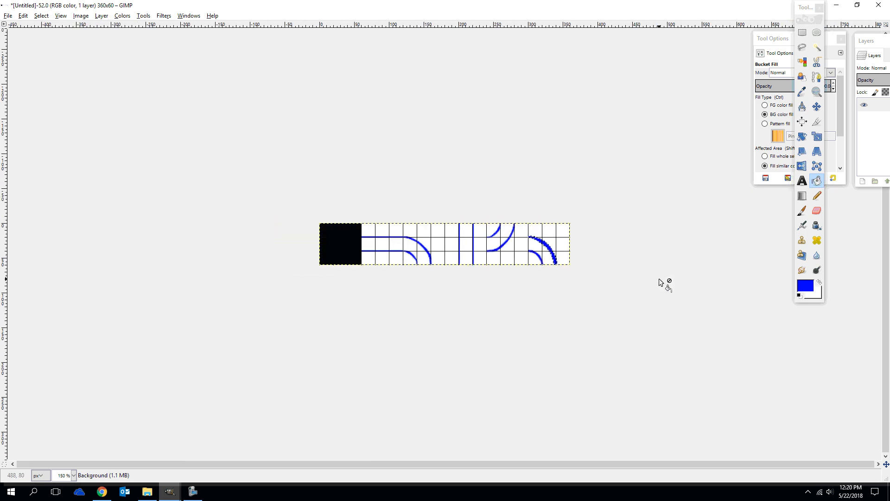
ctrl+scroll(656, 278, up, 9)
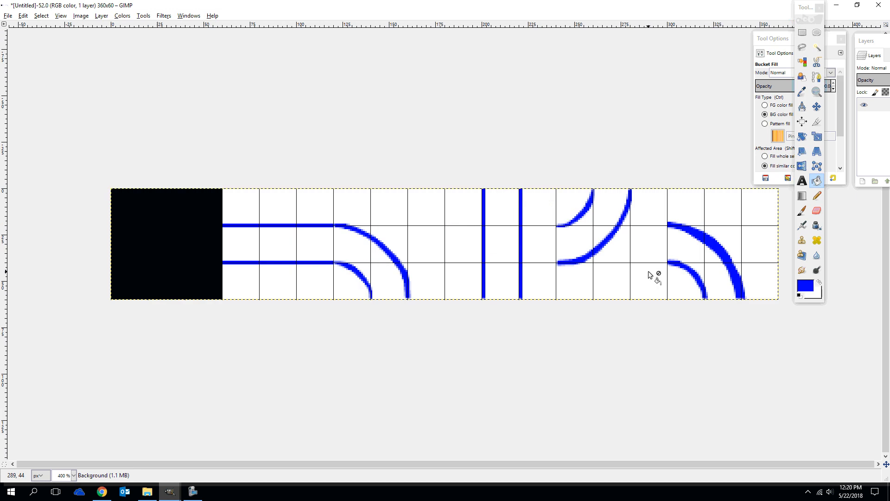
ctrl+scroll(651, 271, down, 9)
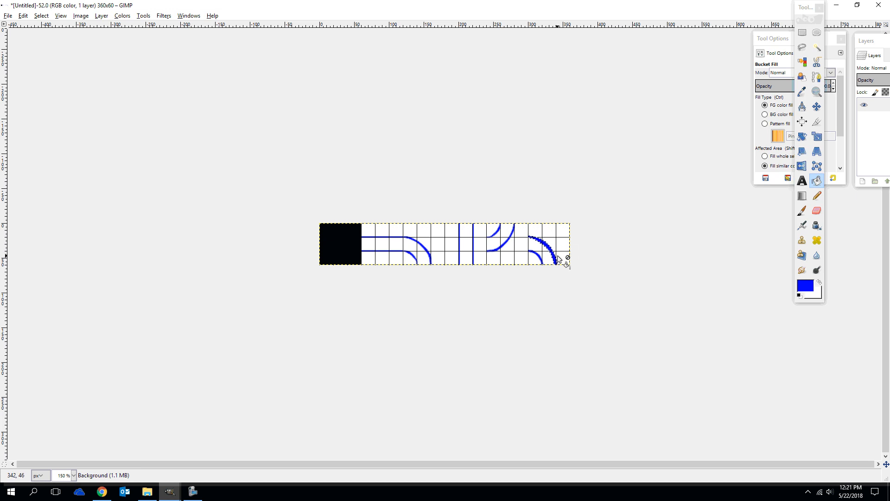
Select the whole sixth tile with Rectangle Select, from x 300, y 0 to x 360, y 60, and paste a copy as a floating selection
click(802, 32)
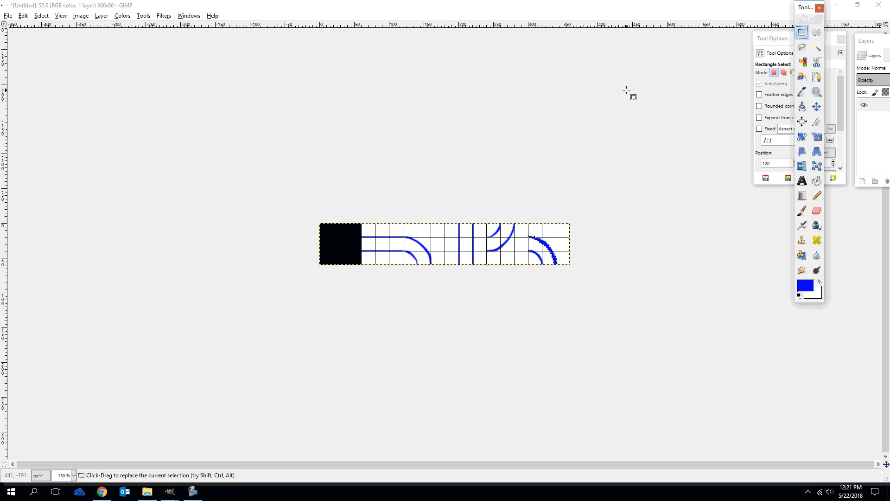
click(525, 215)
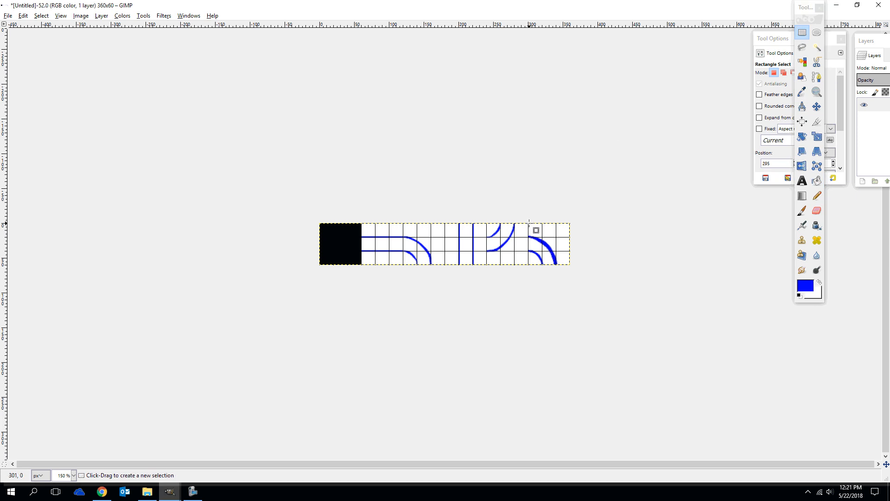
key(4)
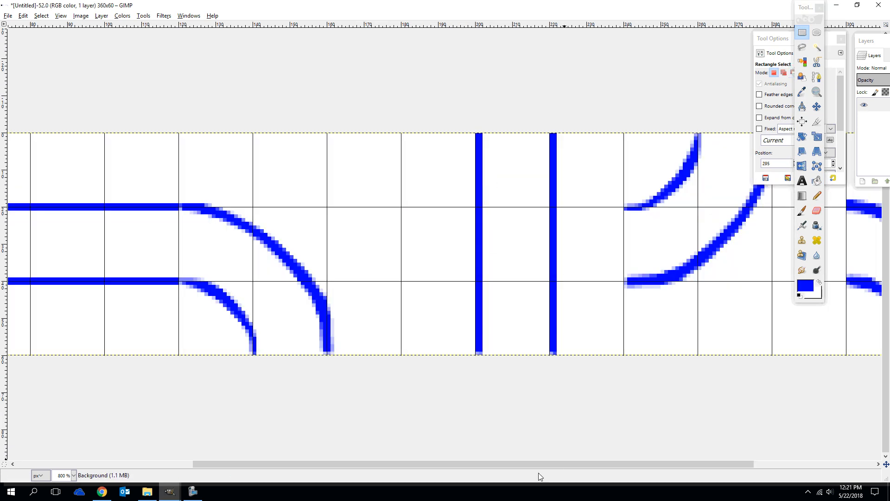
drag(536, 464, 749, 479)
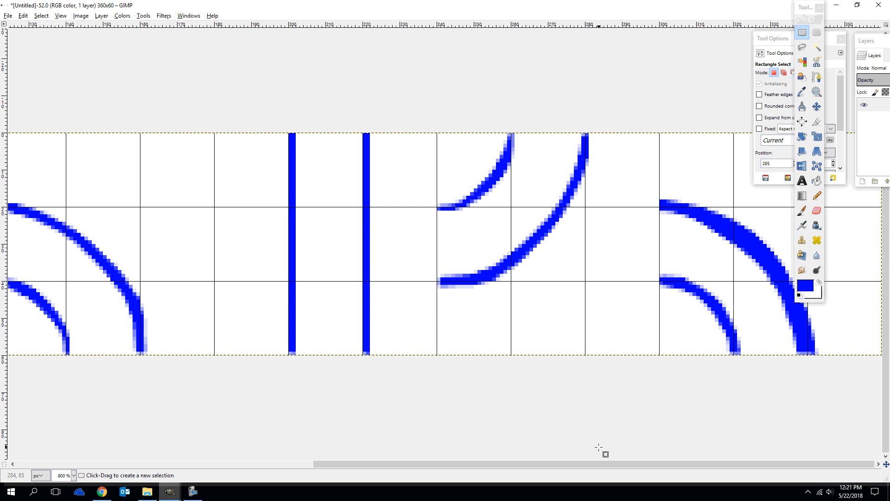
drag(775, 37, 490, 17)
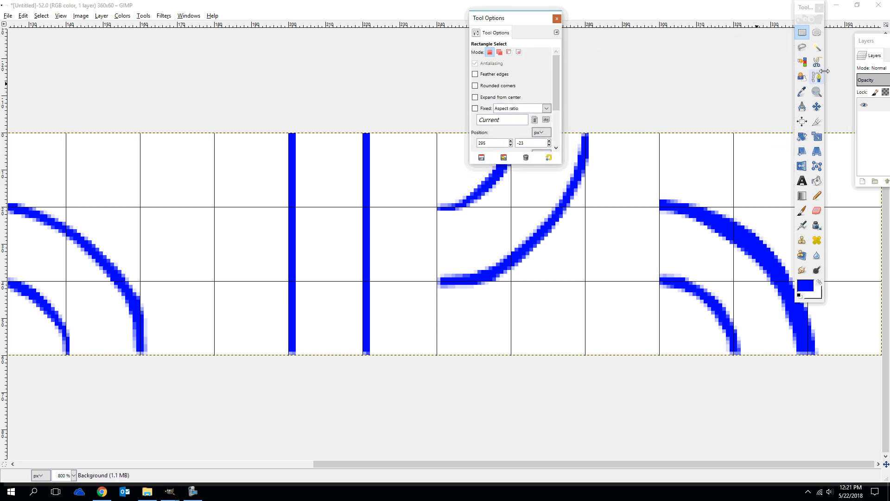
drag(805, 7, 479, 7)
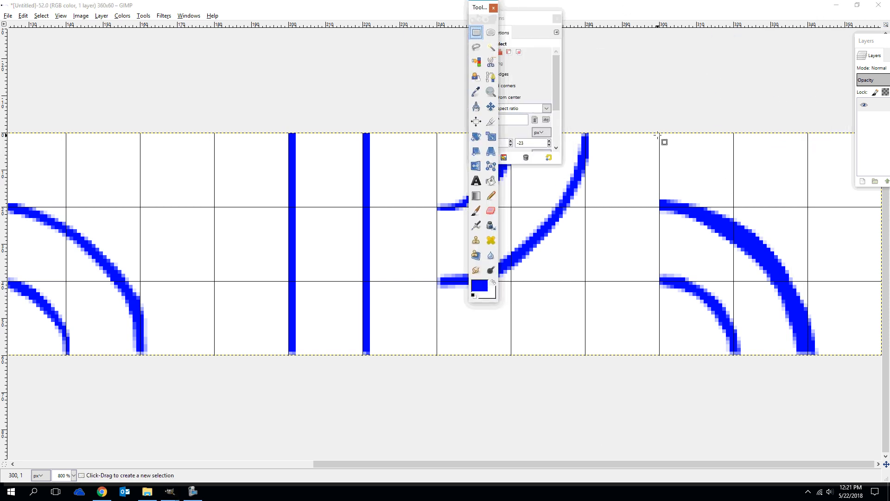
drag(659, 134, 884, 355)
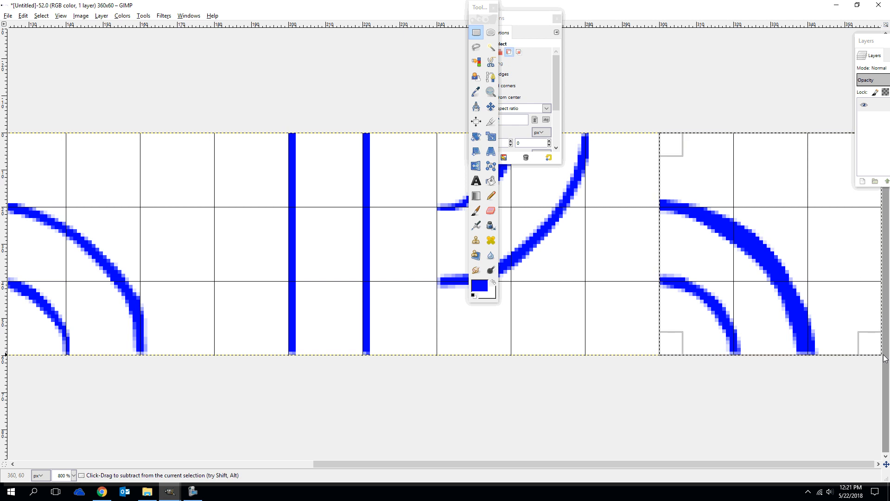
key(ctrl+c)
key(ctrl+v)
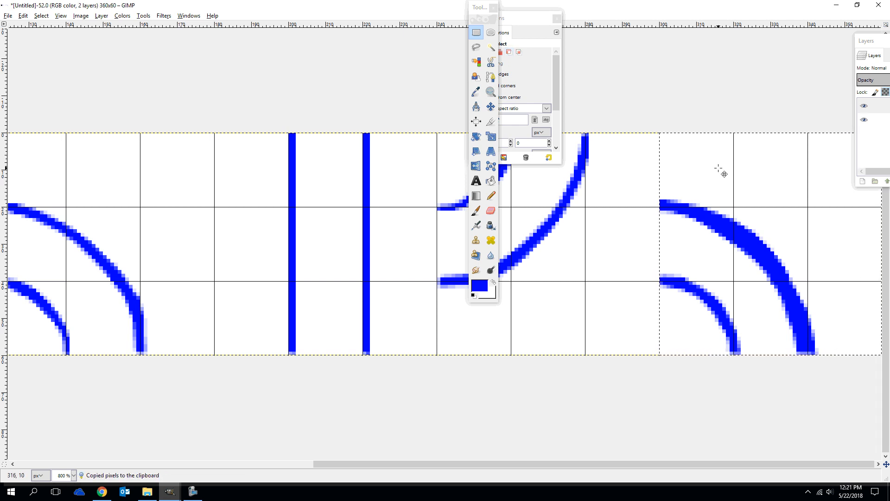
Rotate the floating copy of the sixth tile by 180 degrees around its center at 330, 30
click(476, 137)
drag(716, 184, 826, 305)
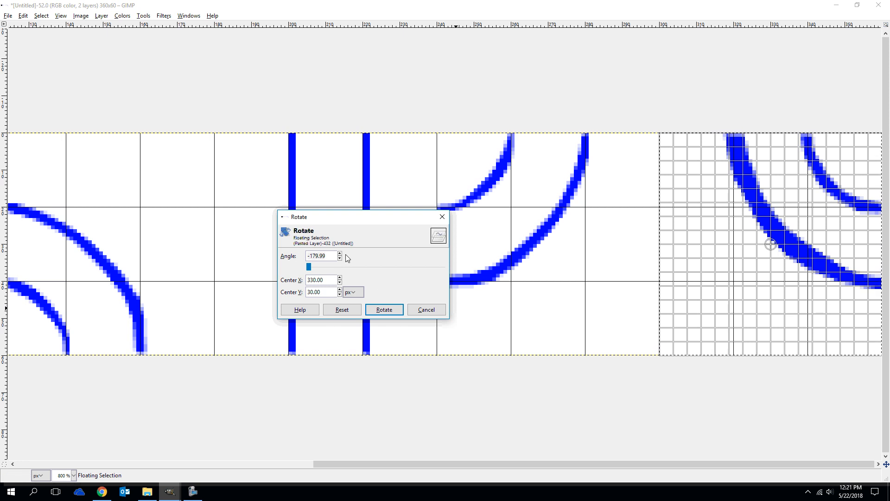
key(ctrl+a)
text(180)
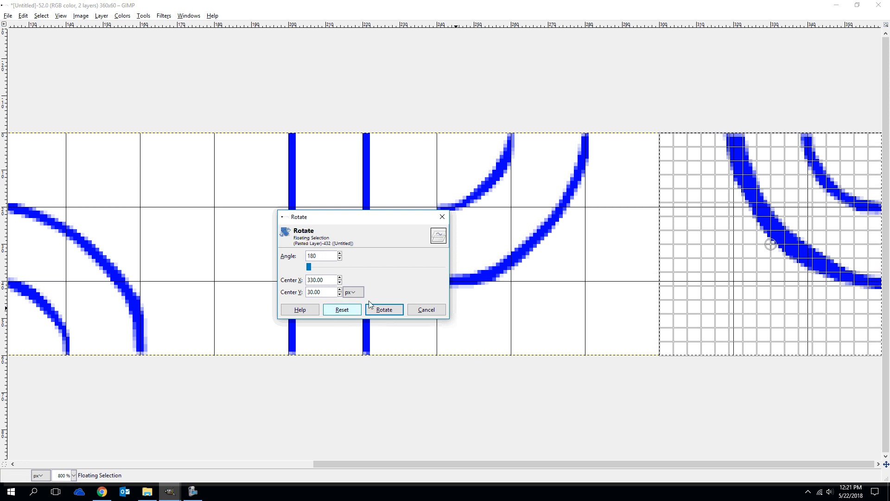
click(379, 309)
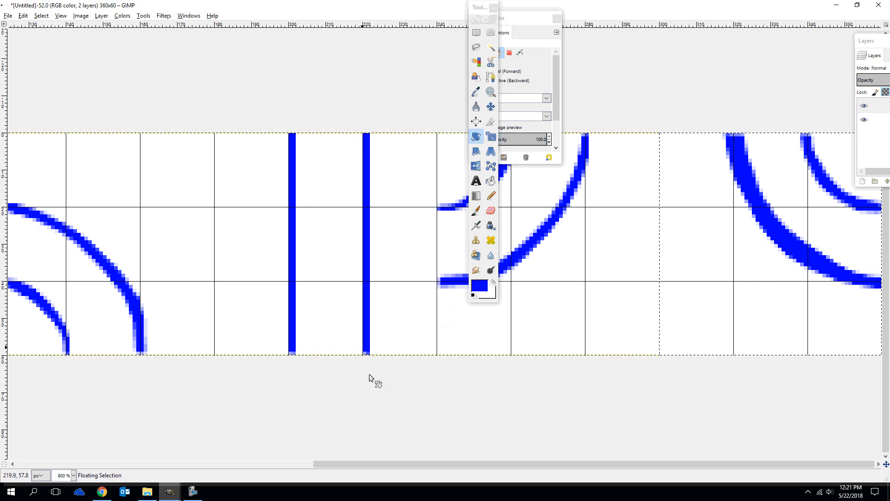
scroll(400, 385, down, 4)
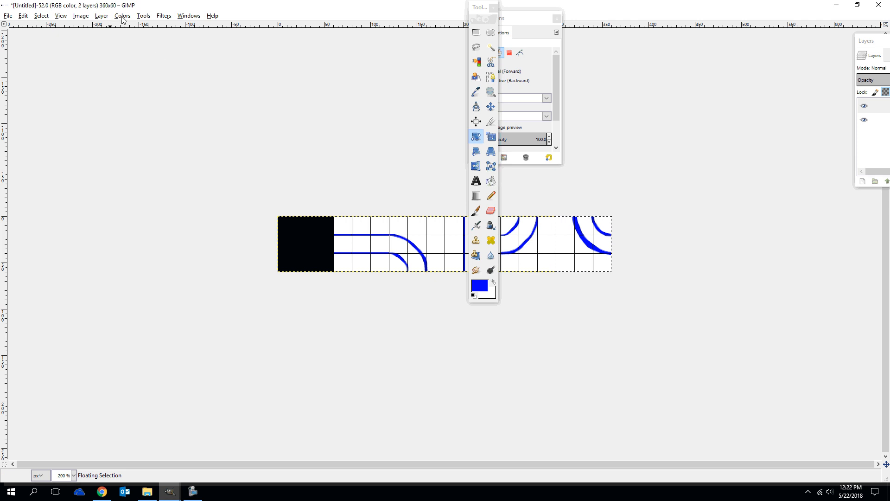
Enlarge the canvas height to 120 pixels, keeping the width at 360, and resize all layers with it
click(82, 17)
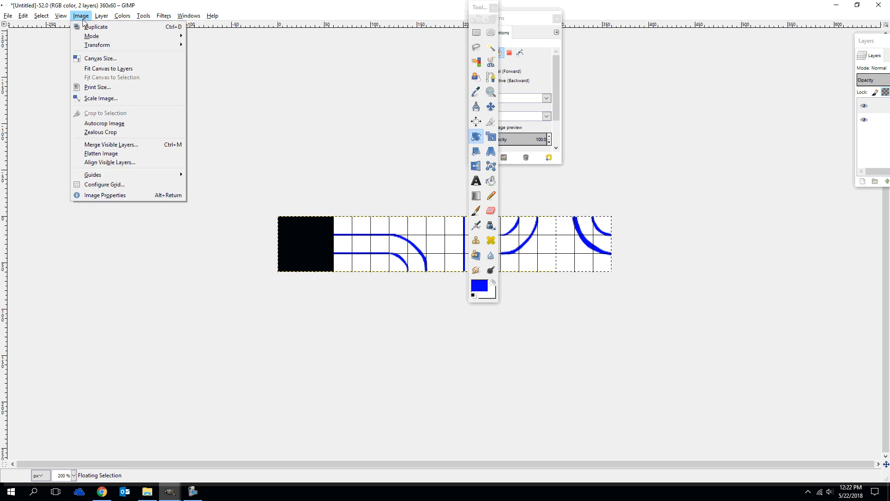
click(99, 59)
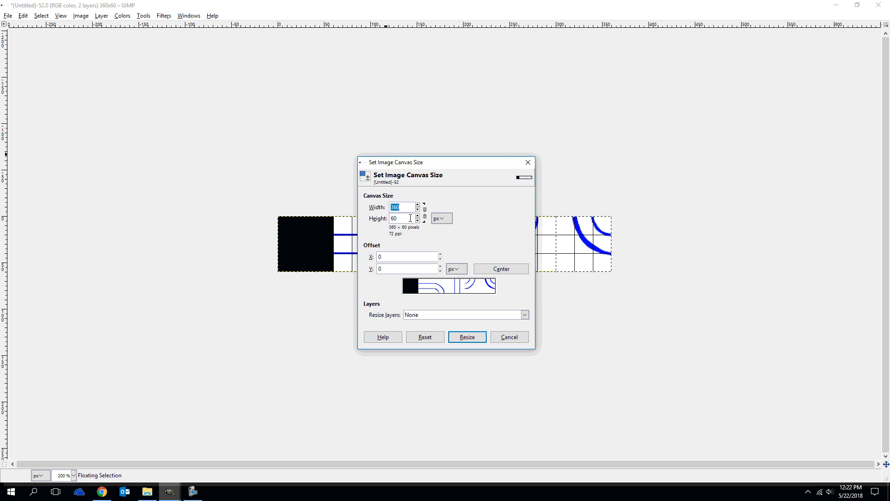
key(Tab)
text(1)
click(448, 318)
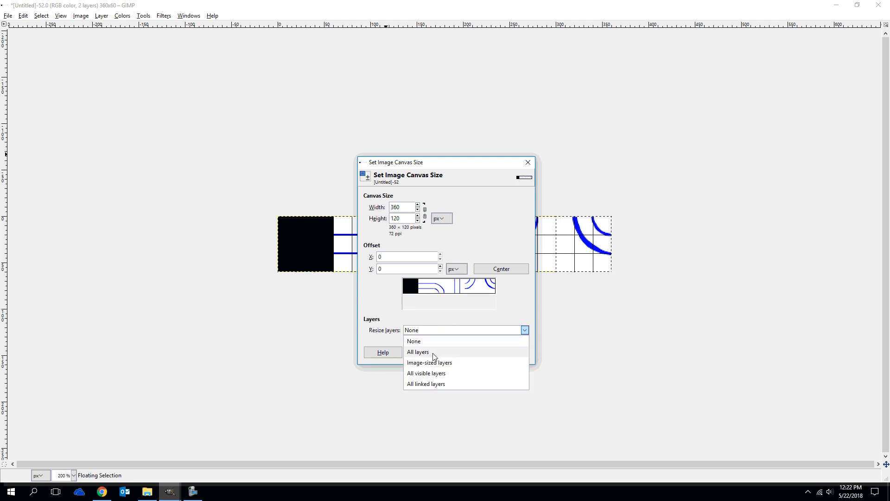
click(432, 353)
click(477, 354)
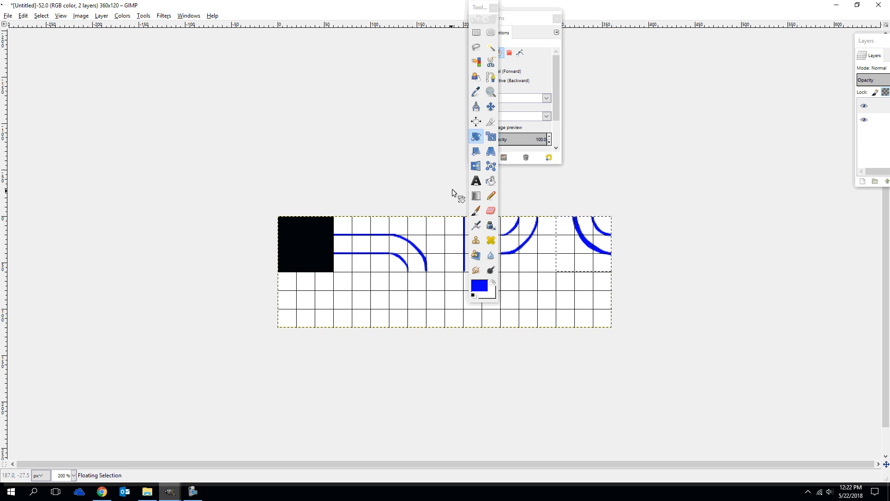
Outline a circle about 11 pixels wide with Ellipse Select in the second row's first tile and set the foreground color to yellow ffff00
click(490, 32)
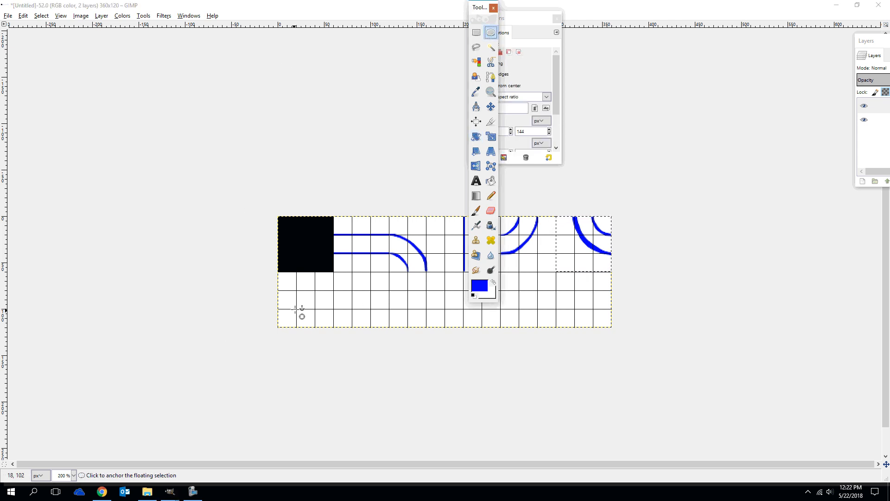
drag(300, 293, 310, 303)
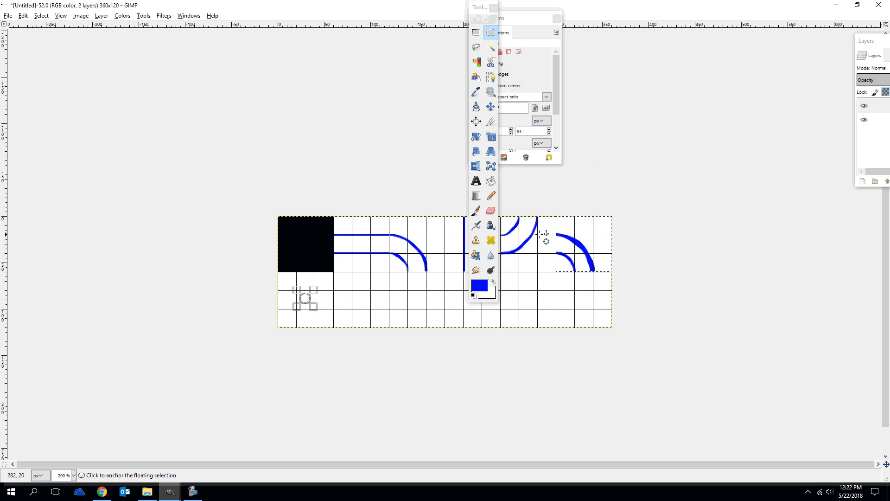
click(479, 284)
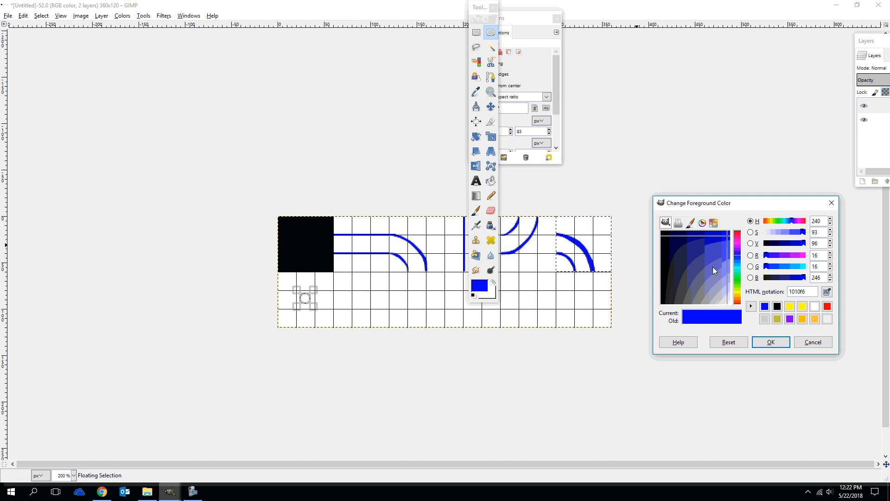
click(801, 307)
click(771, 342)
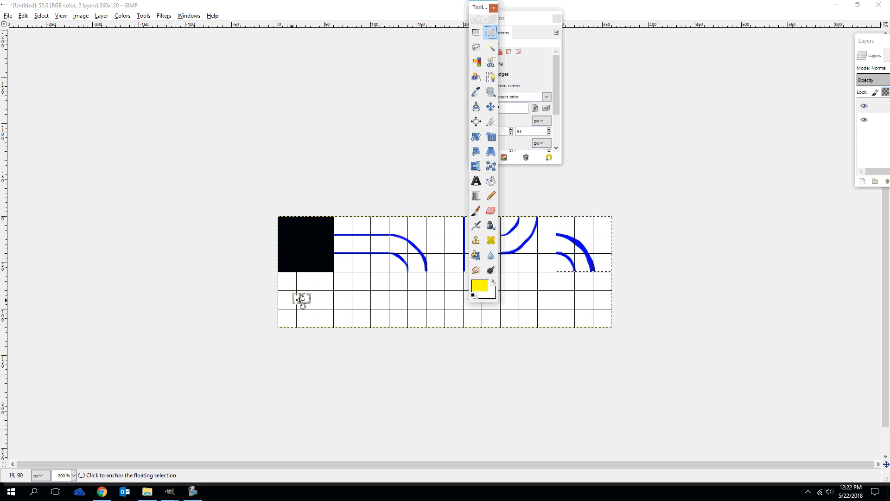
Try to fill the small circle with yellow using Bucket Fill, rechecking the foreground color ffff00
click(490, 181)
click(307, 299)
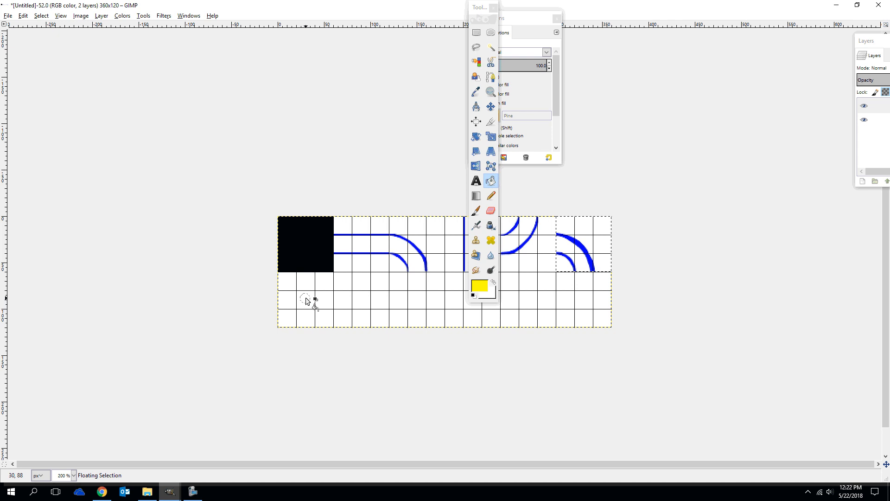
click(491, 181)
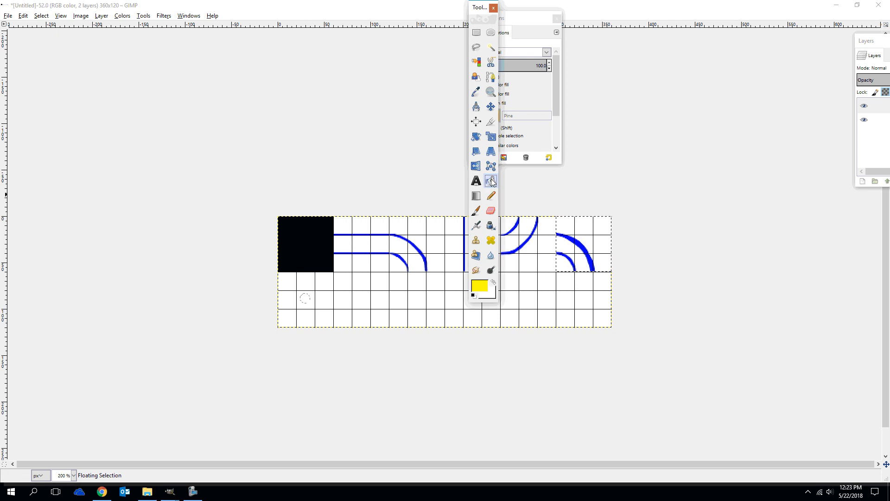
click(482, 286)
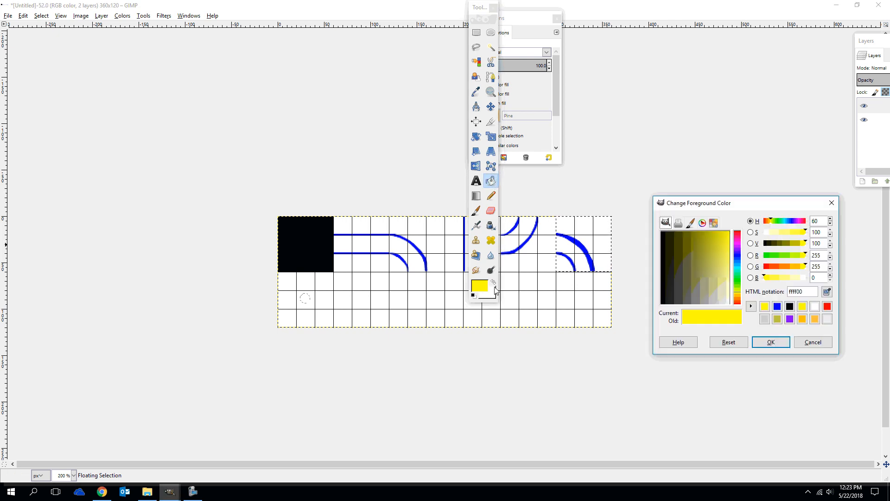
click(769, 343)
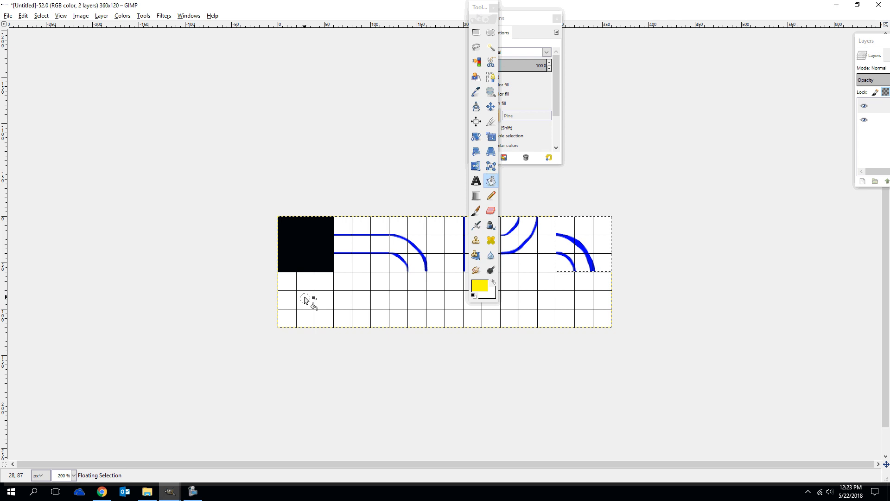
Move the toolbox clear of the tiles and try the Blend tool's yellow gradient on the small circle
drag(480, 8, 677, 34)
click(673, 223)
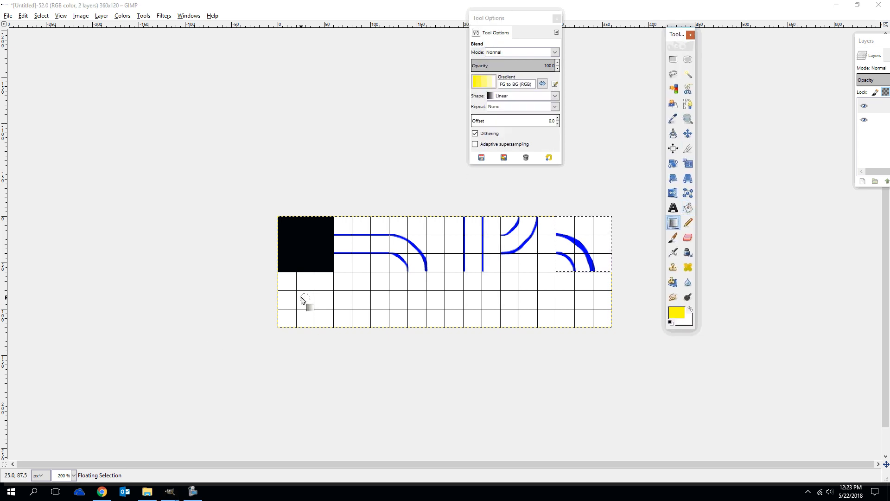
click(302, 298)
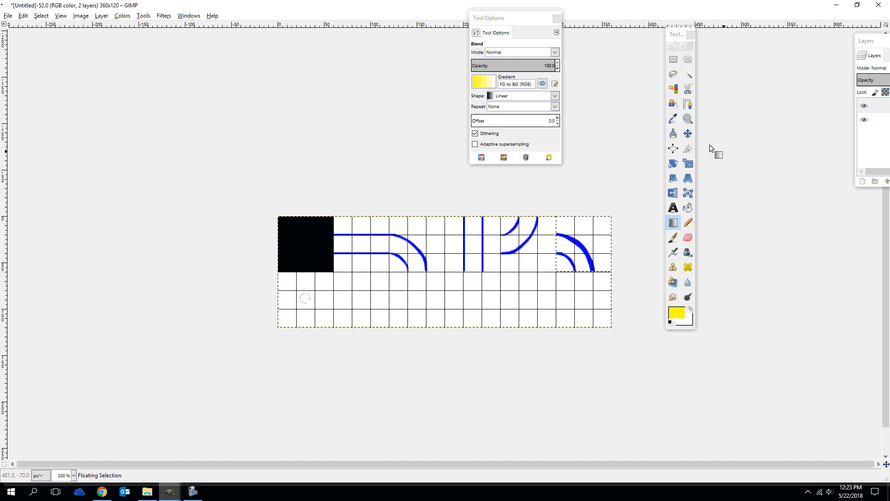
Anchor the floating sixth-tile corner and fill the small circle in the second row with yellow using Bucket Fill
click(688, 59)
click(306, 298)
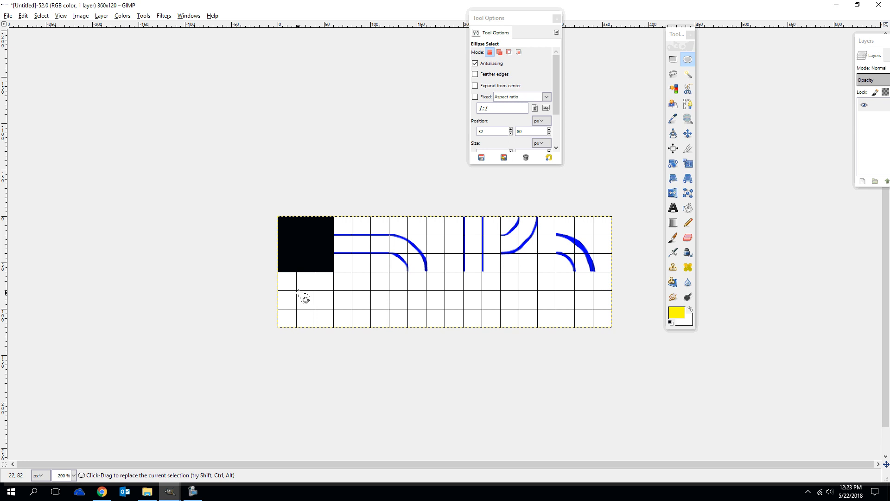
click(687, 207)
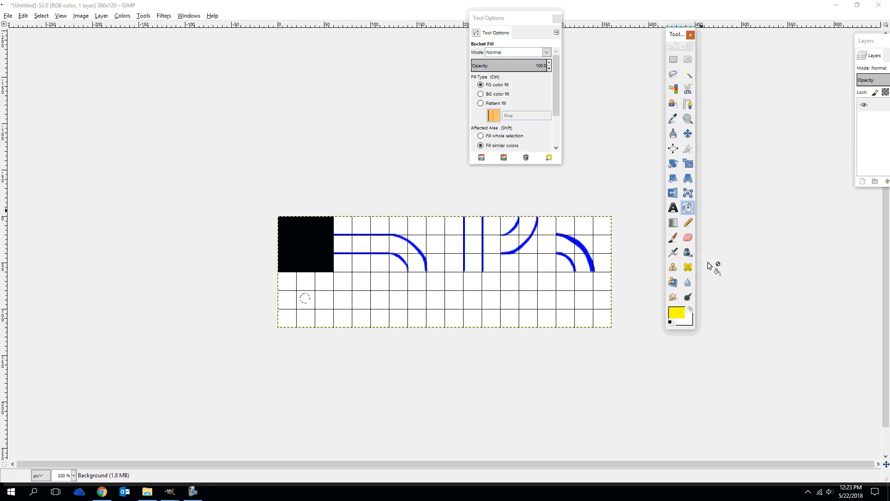
click(304, 301)
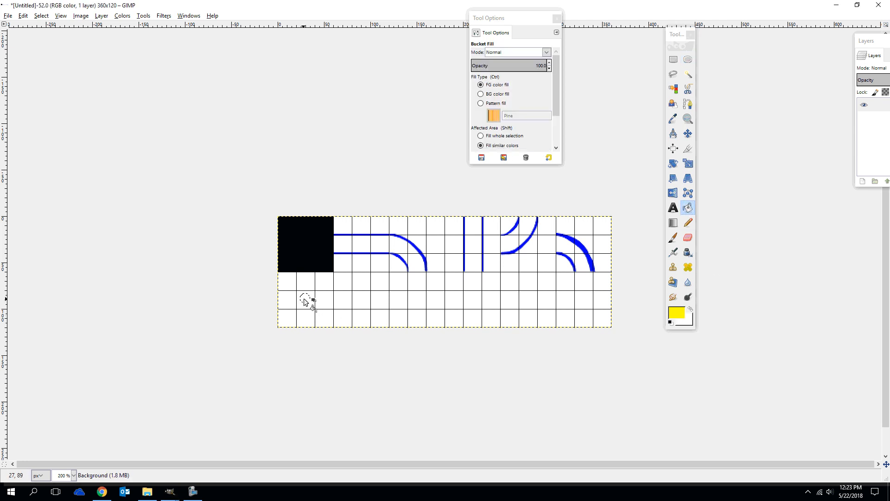
click(305, 301)
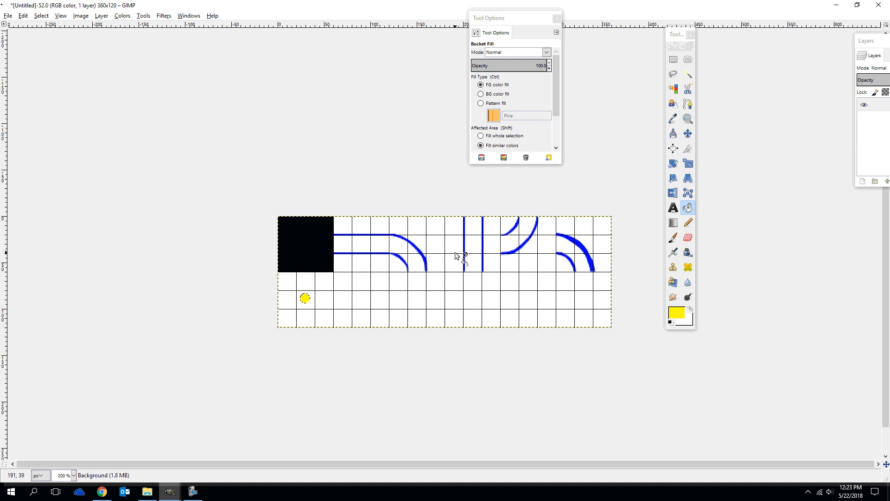
Draw a larger circle with Ellipse Select at about 77, 76 in the second row's second tile and bucket-fill it with yellow
click(688, 60)
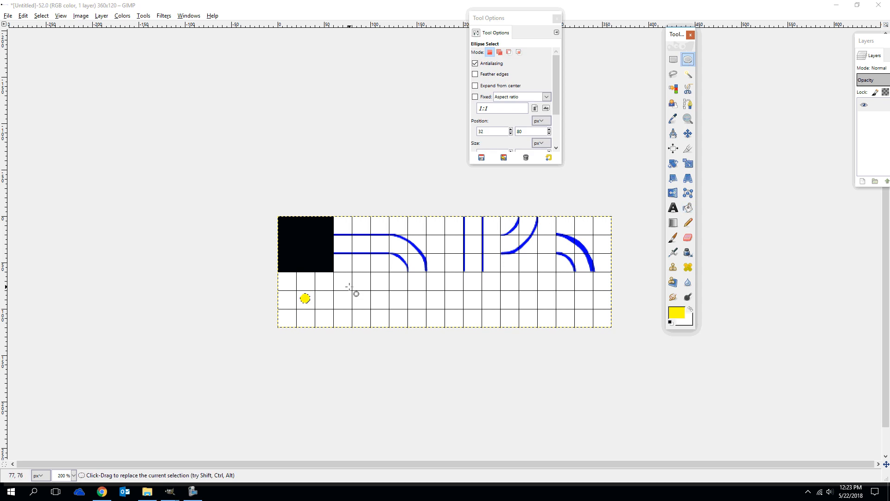
drag(349, 287, 374, 314)
click(688, 209)
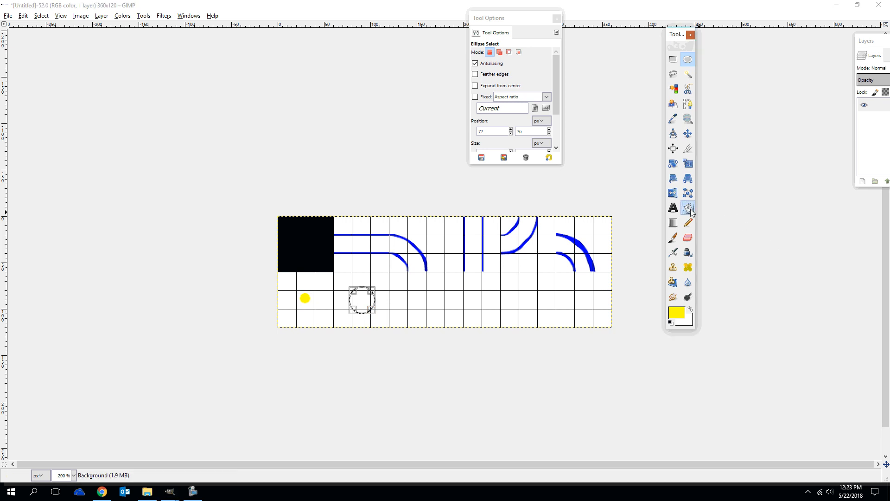
click(363, 302)
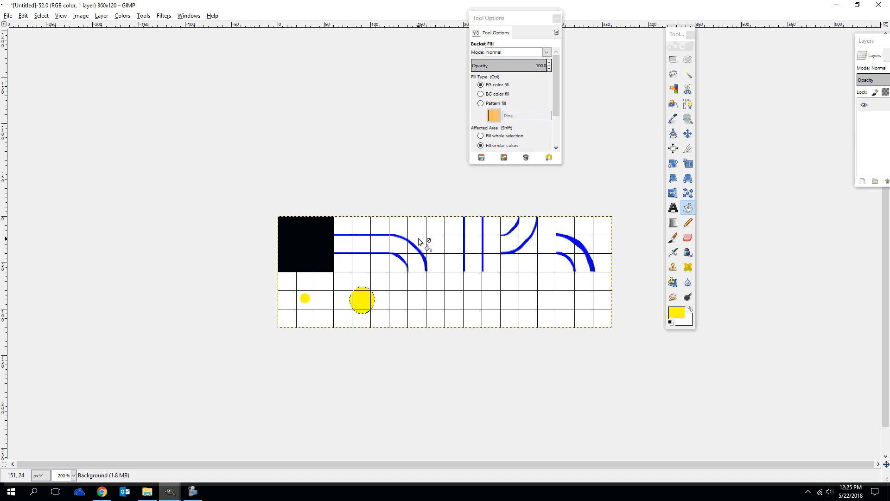
Export the sprite sheet as a JPEG named pacmanchallengetilespritesheet.jpg in the DRSwishApp folder, keeping the default export settings
click(11, 16)
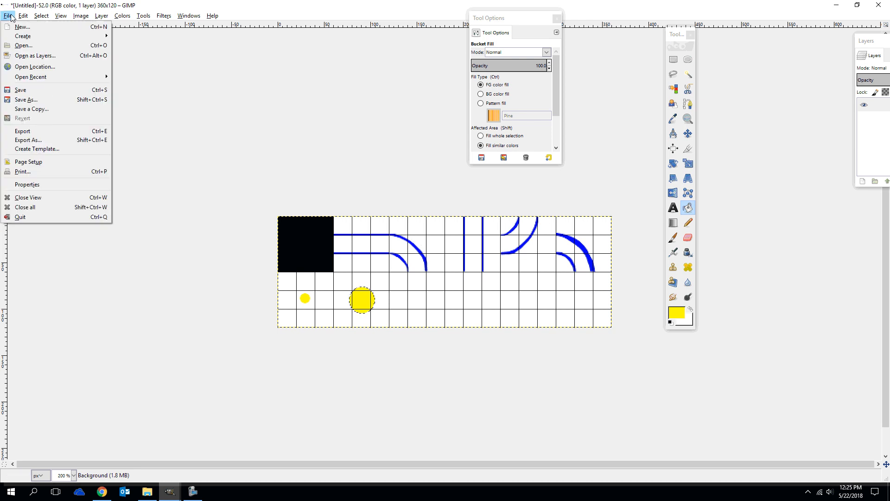
click(37, 144)
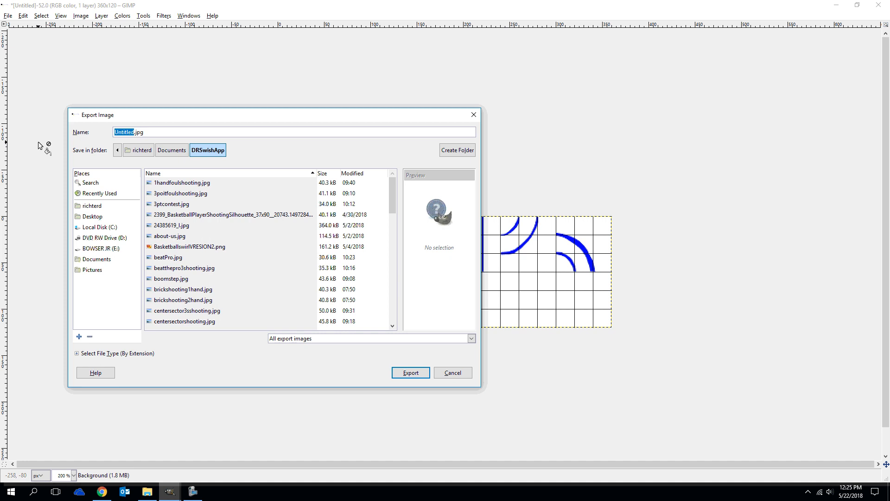
text(pacmanchallengetilespritesheet)
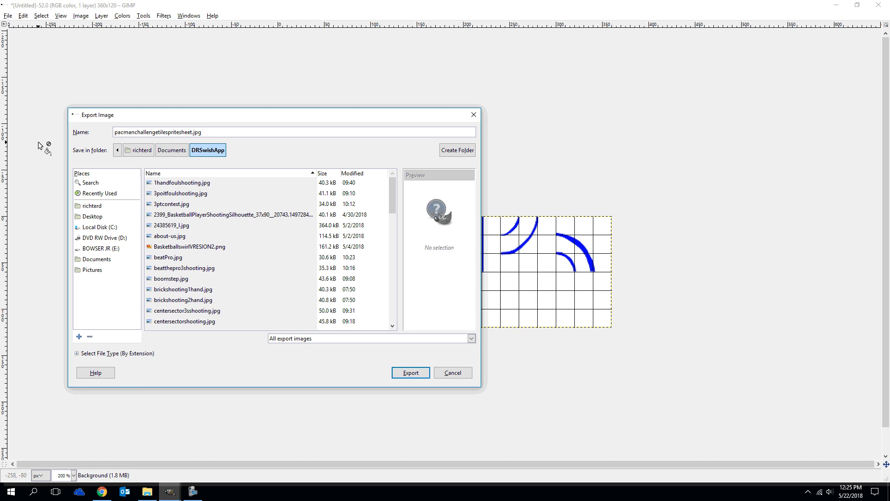
key(Return)
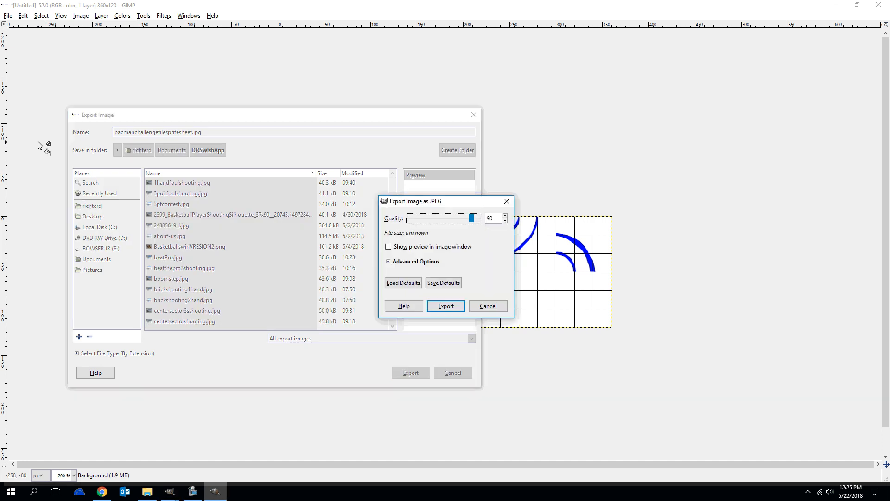
click(446, 305)
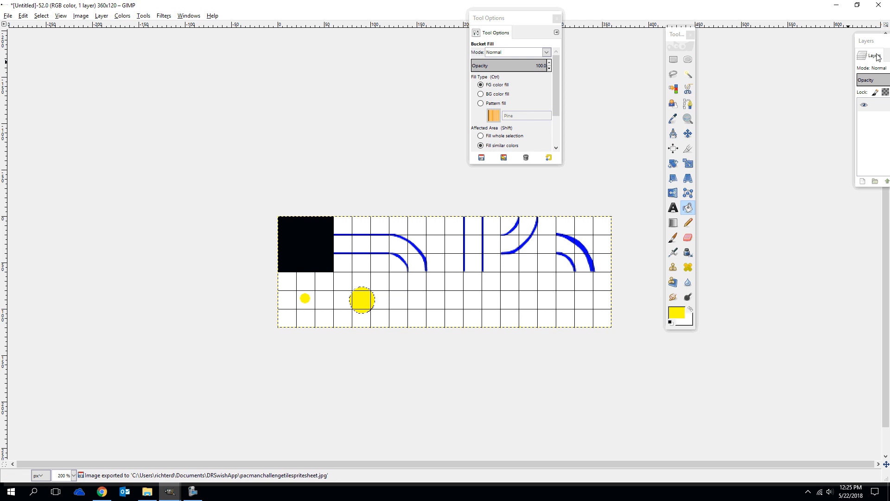